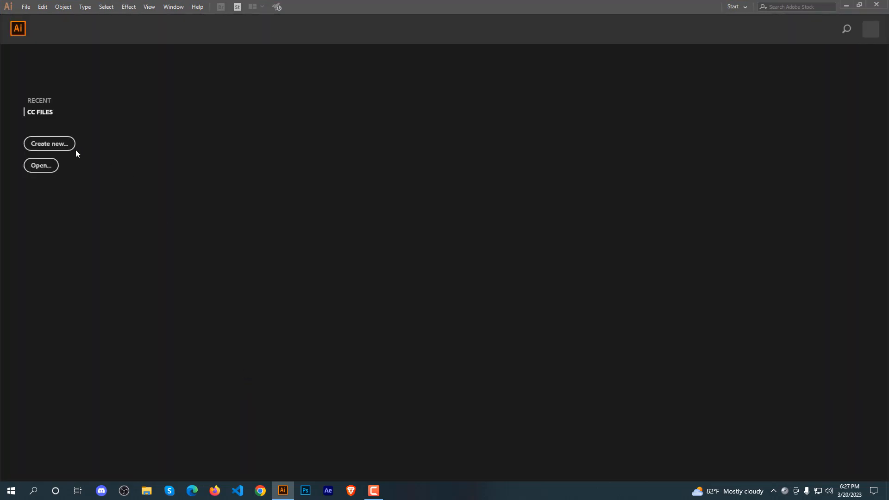
Create a new 2000 x 1080 px document named Shap Drow.
click(63, 143)
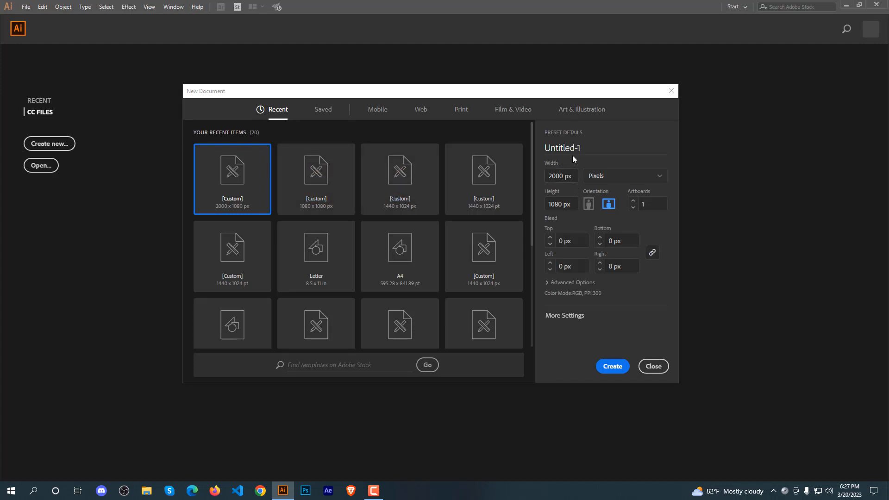
drag(553, 146, 534, 145)
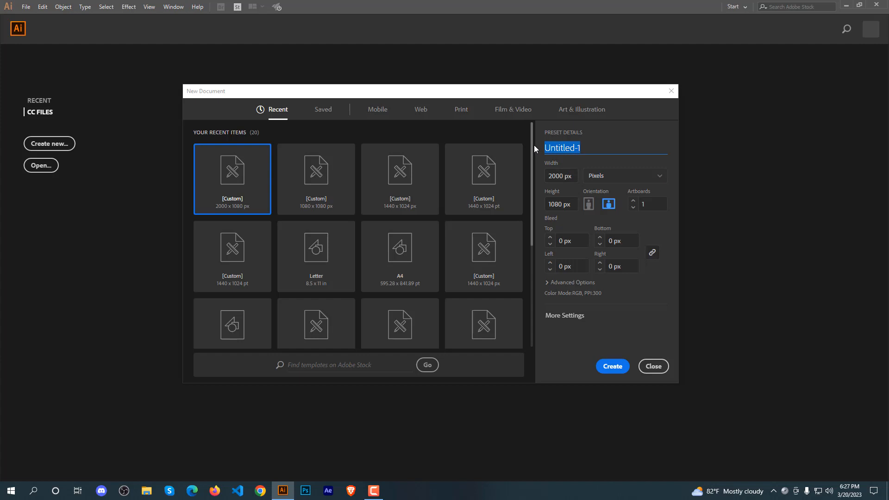
text(Shap Drow)
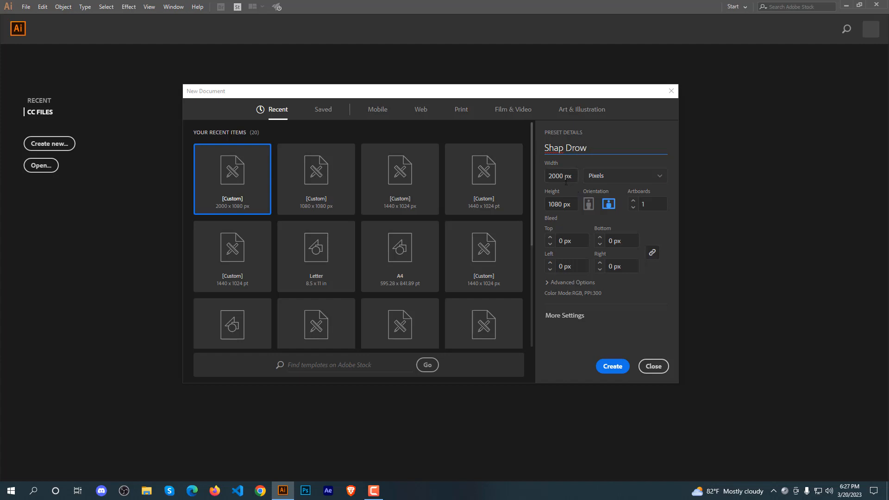
click(610, 367)
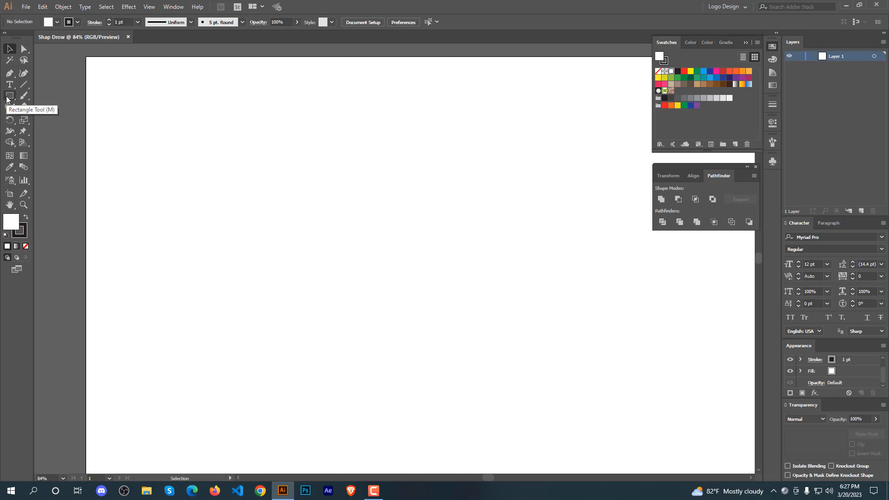
Draw a circle about 464 px in diameter in the middle of the artboard with the Ellipse tool.
drag(7, 100, 40, 118)
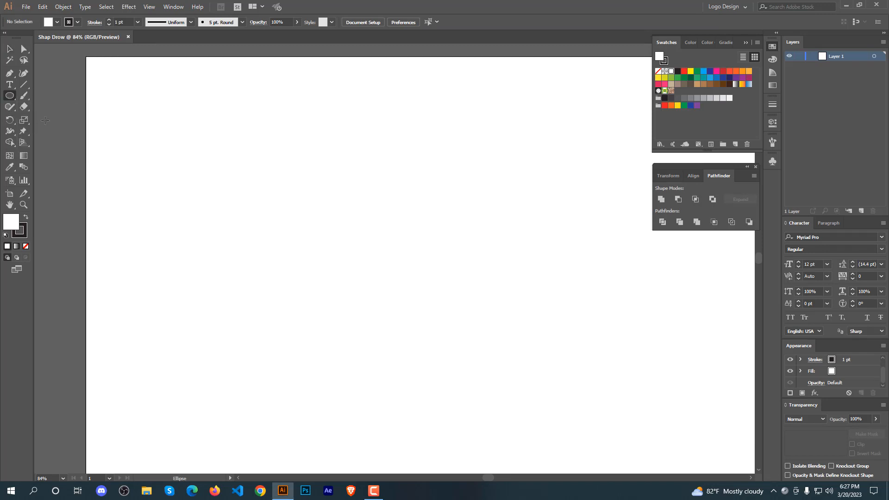
drag(363, 252, 415, 345)
click(9, 49)
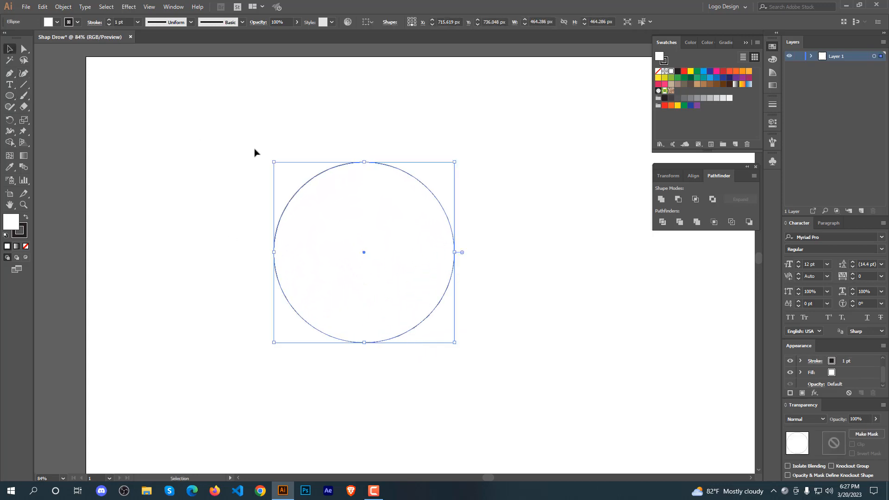
Draw a small circle about 38 px wide centred above the large circle.
drag(307, 124, 410, 270)
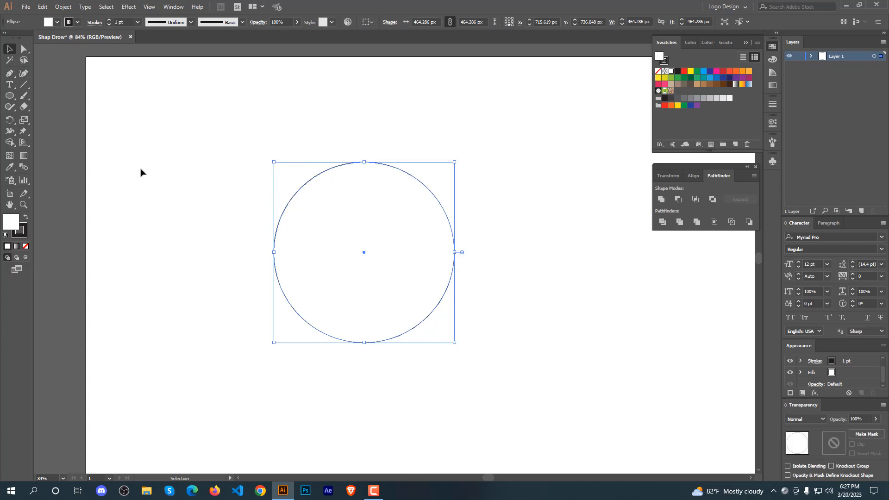
click(188, 170)
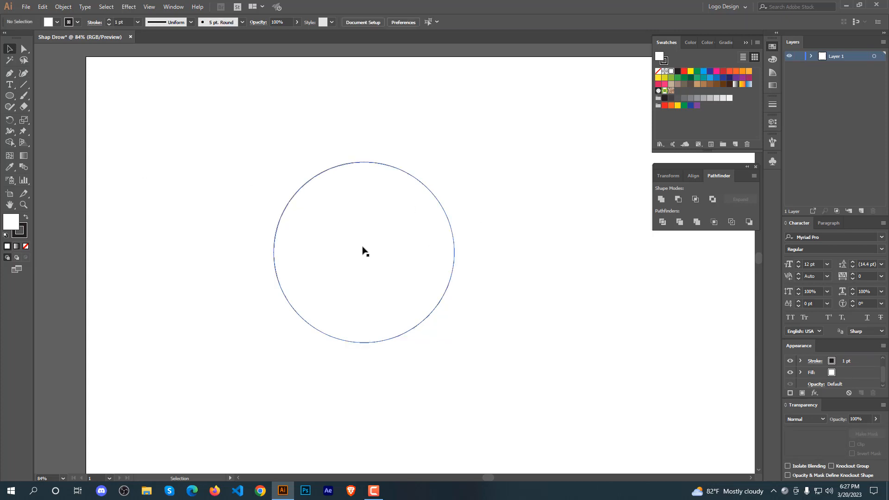
click(9, 95)
drag(365, 132, 367, 140)
click(9, 49)
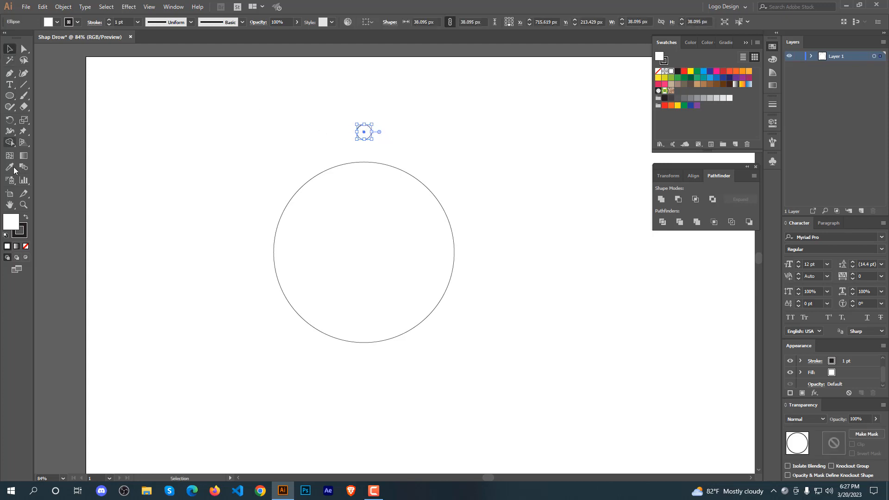
Swap fill and stroke so the small circle is filled black.
click(26, 220)
click(341, 135)
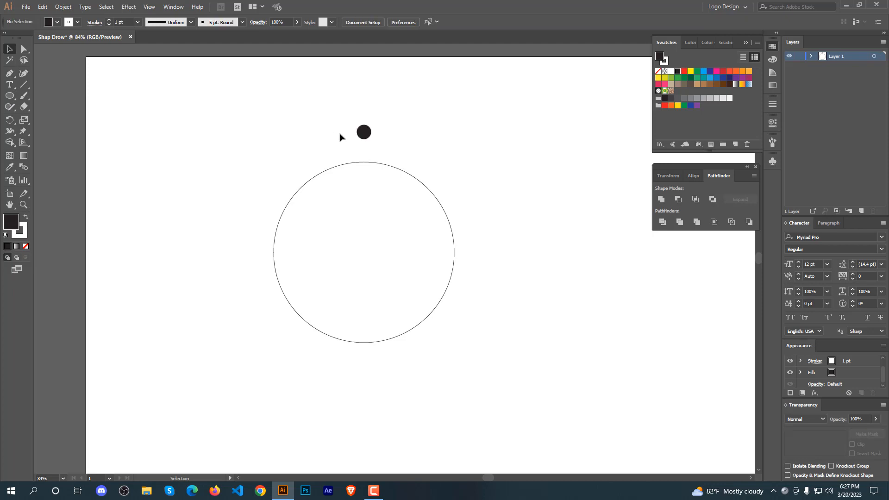
Increase the large circle's stroke weight to 12 pt.
mouse_move(331, 93)
mouse_down()
mouse_move(387, 204)
mouse_move(452, 158)
mouse_up()
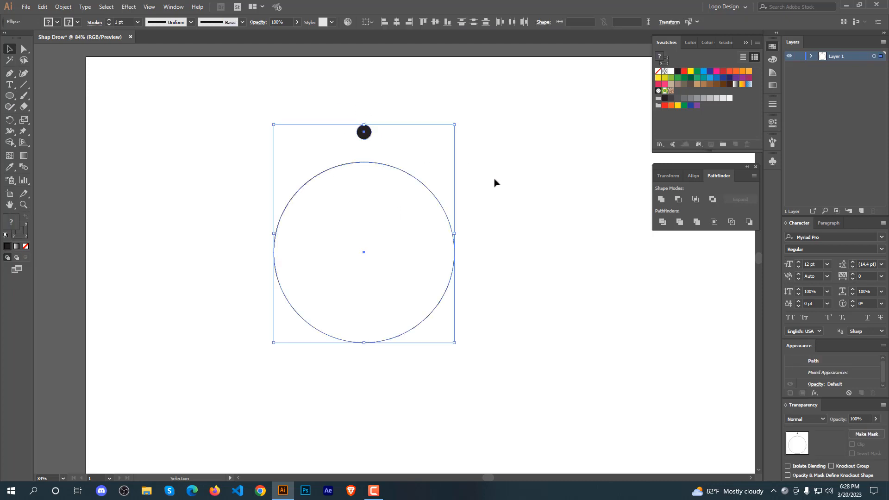
click(496, 184)
click(438, 208)
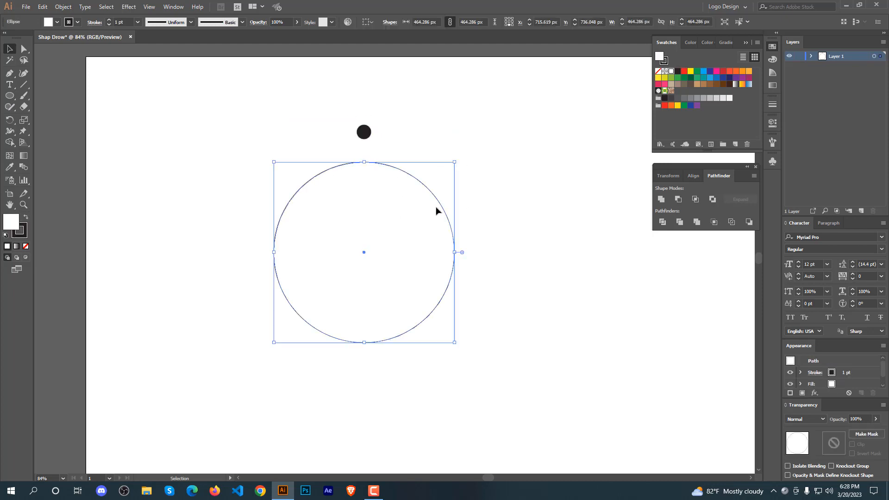
scroll(114, 21, up, 11)
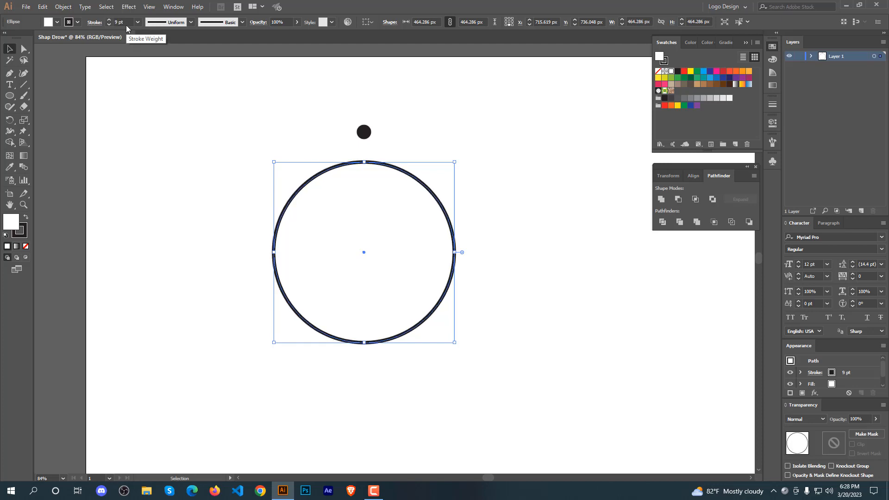
click(205, 163)
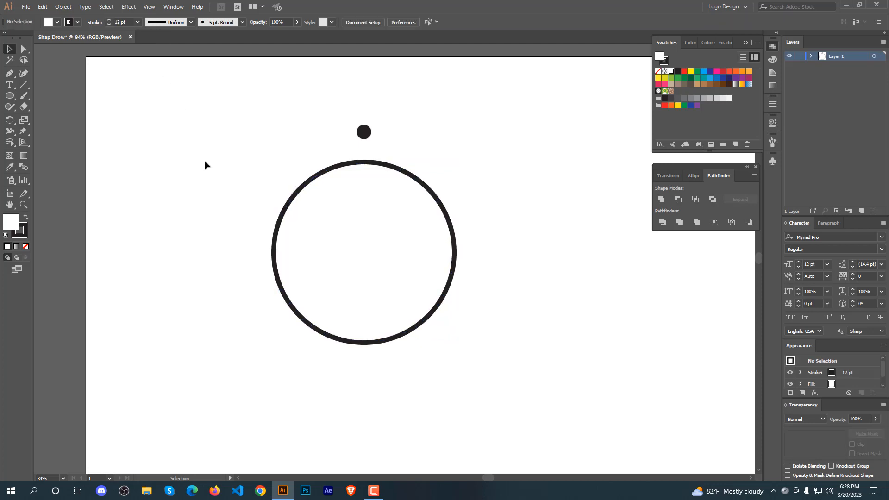
Rotate a copy of the small circle by 360/20 degrees around the large circle's center.
click(364, 132)
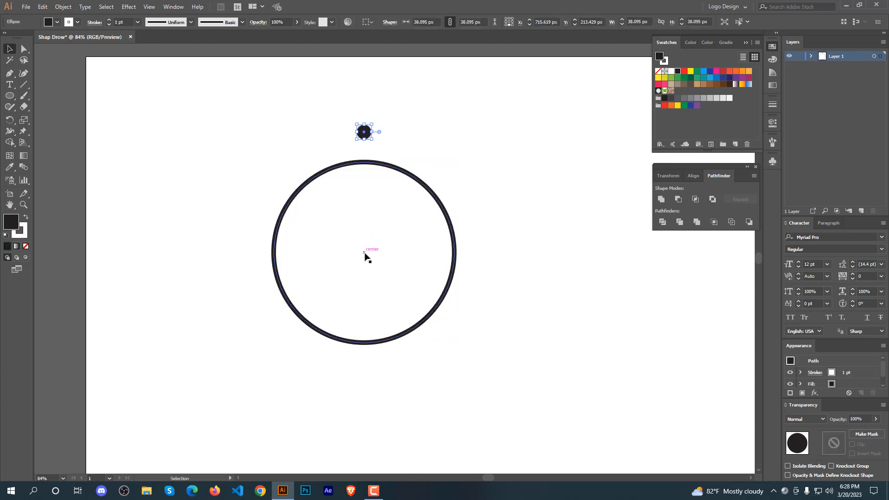
key(r)
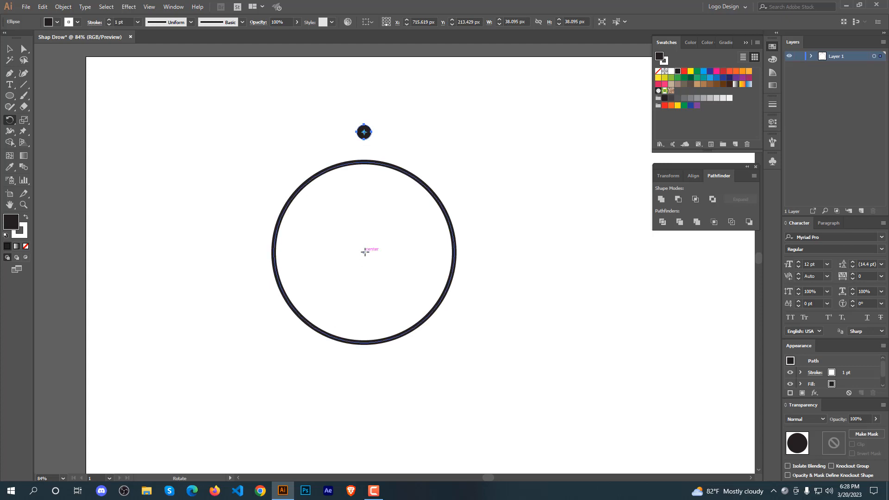
alt+click(365, 252)
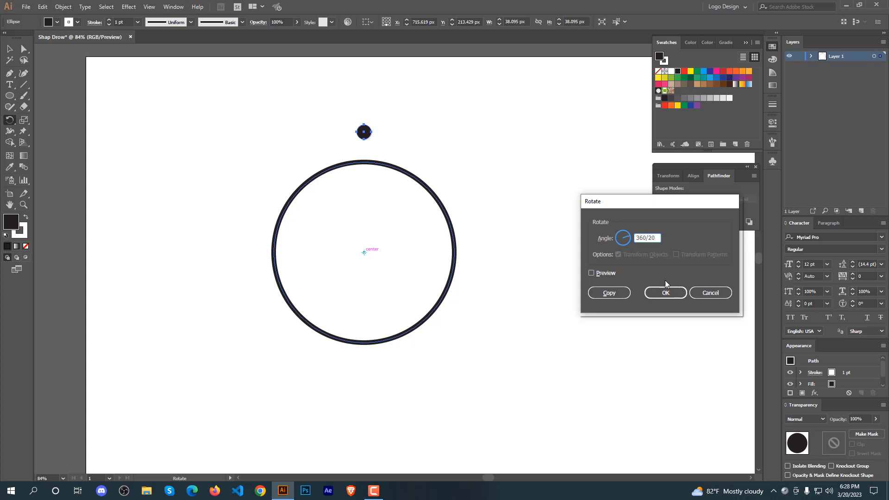
click(591, 273)
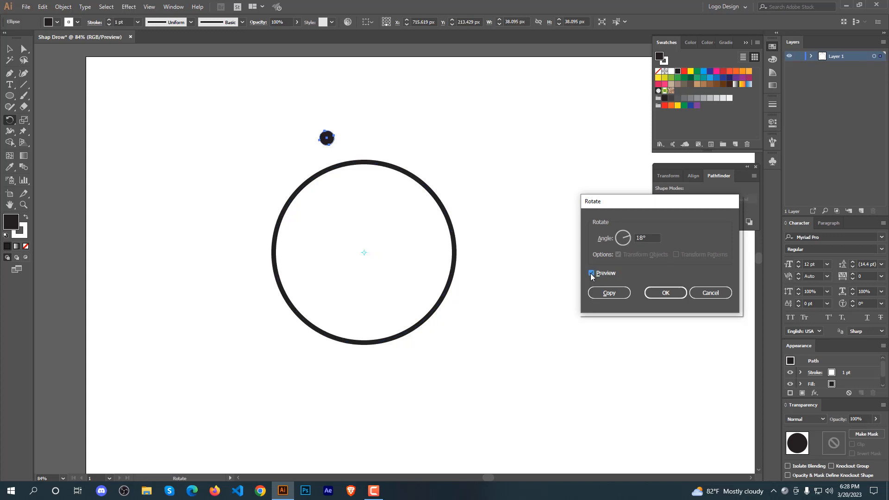
click(607, 293)
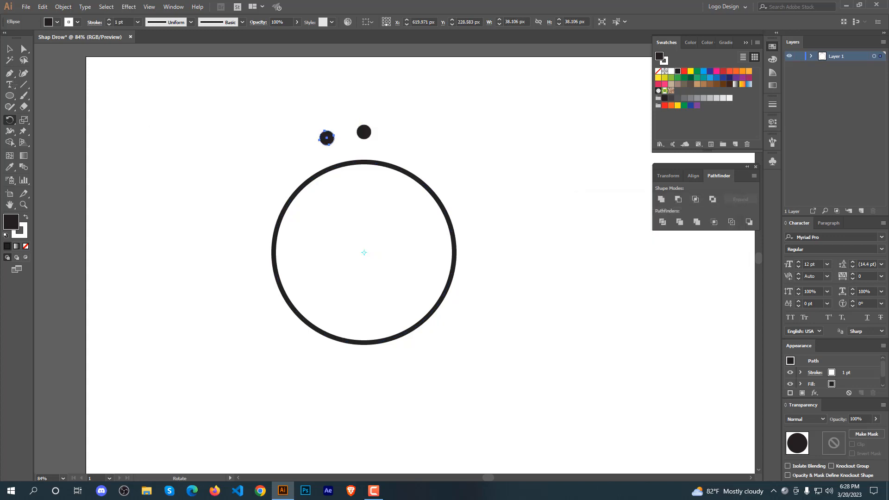
Repeat the rotate-copy transform until dots surround the whole ring.
click(9, 49)
key(ctrl+d)
key(ctrl+d)
key(ctrl+d)
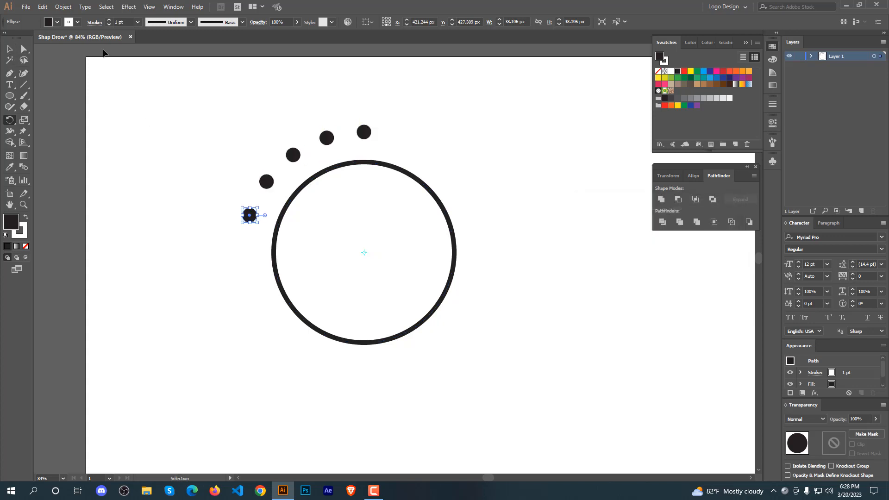
key(ctrl+d)
key(ctrl+d)
key(ctrl+d)
key(ctrl+d)
key(ctrl+d)
key(ctrl+d)
key(ctrl+d)
key(ctrl+d)
key(ctrl+d)
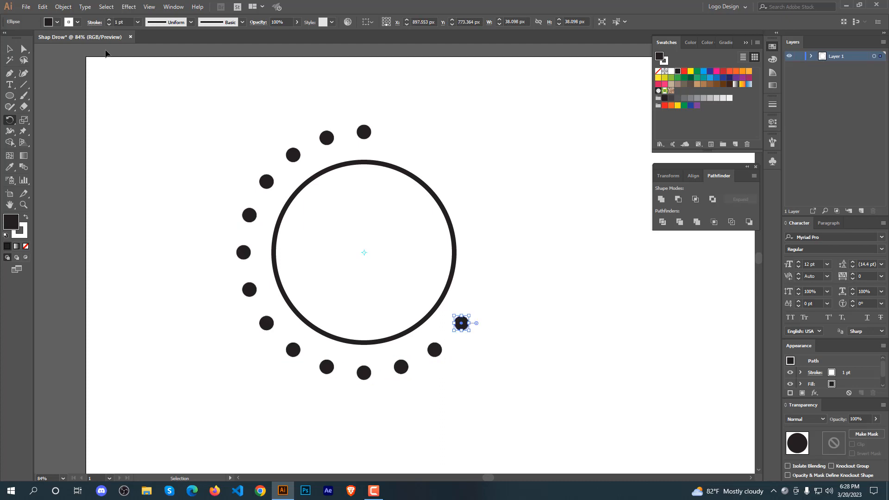
key(ctrl+d)
key(ctrl+d)
key(ctrl+d)
key(ctrl+d)
key(ctrl+d)
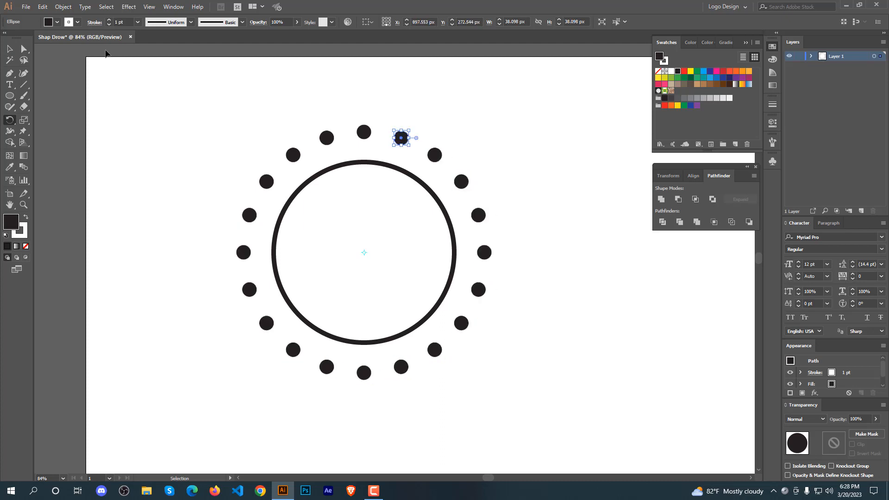
Select all the shapes and move them slightly down and to the right.
key(r)
click(11, 49)
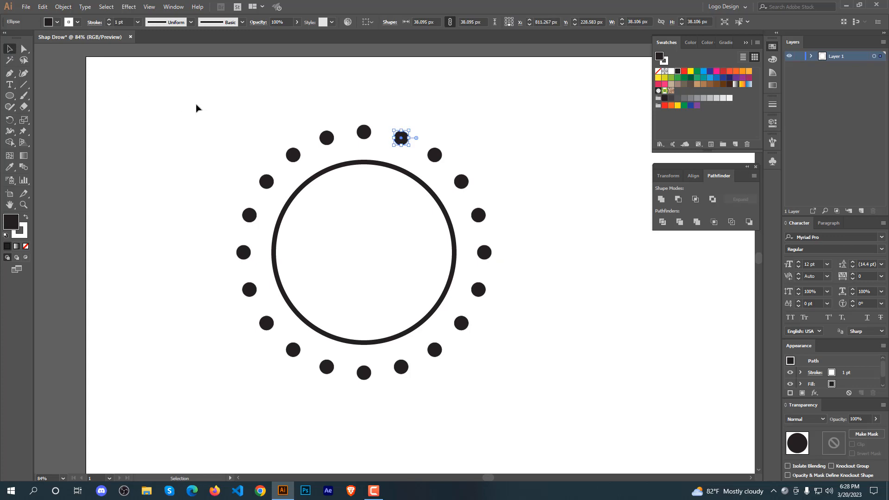
drag(191, 103, 530, 415)
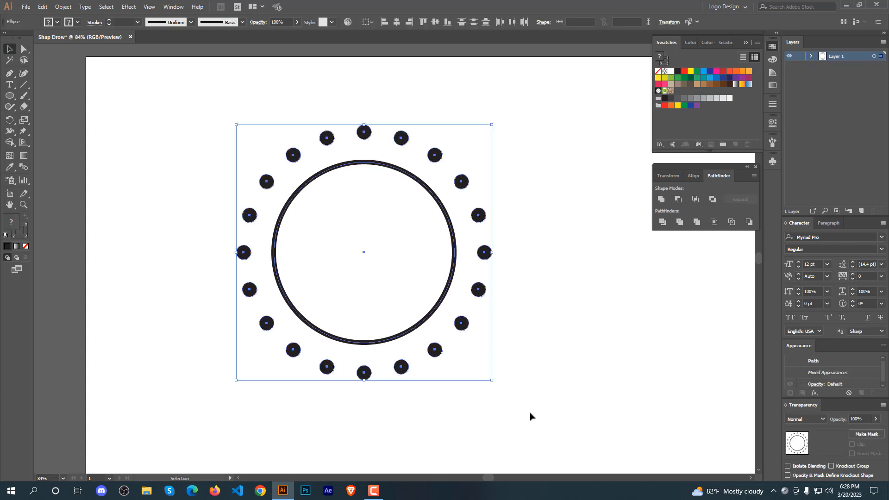
drag(441, 313, 471, 332)
click(590, 281)
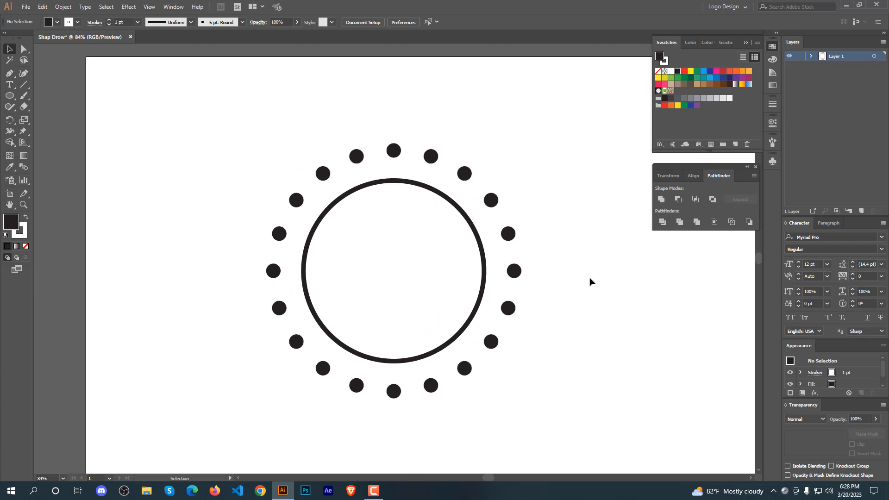
Select all the shapes and expand them, applying Expand twice.
drag(546, 91, 249, 410)
click(63, 6)
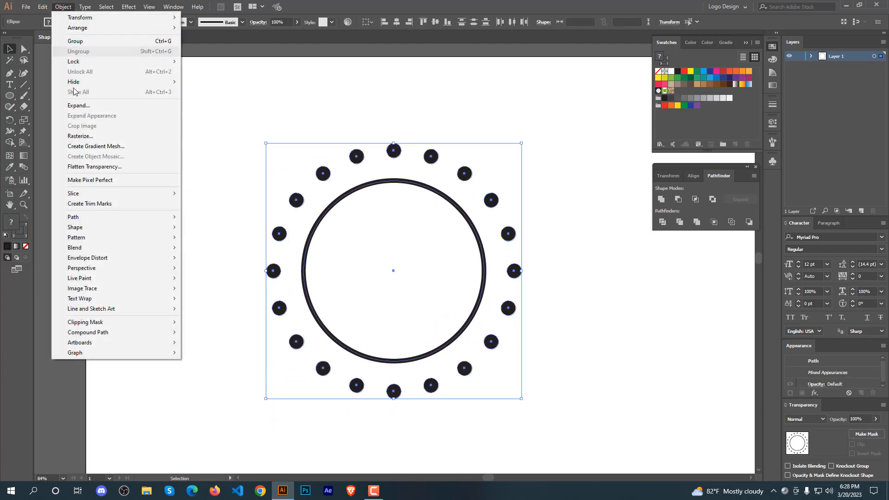
click(79, 105)
click(424, 296)
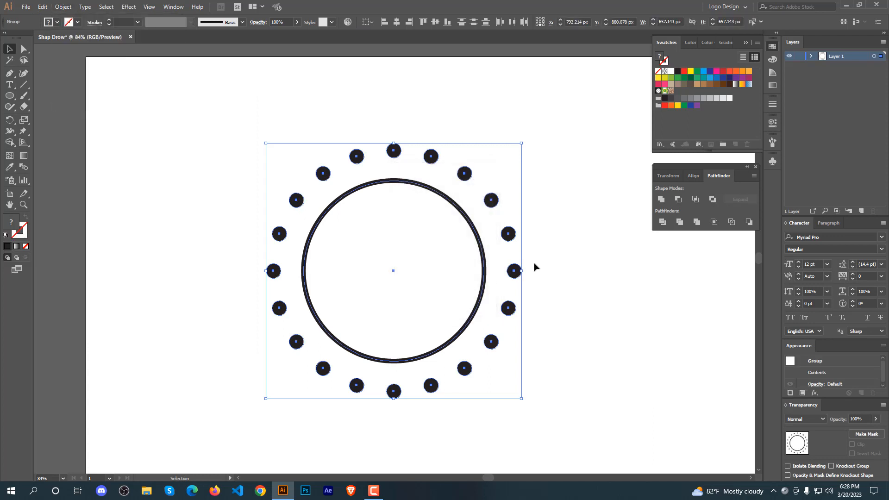
click(63, 7)
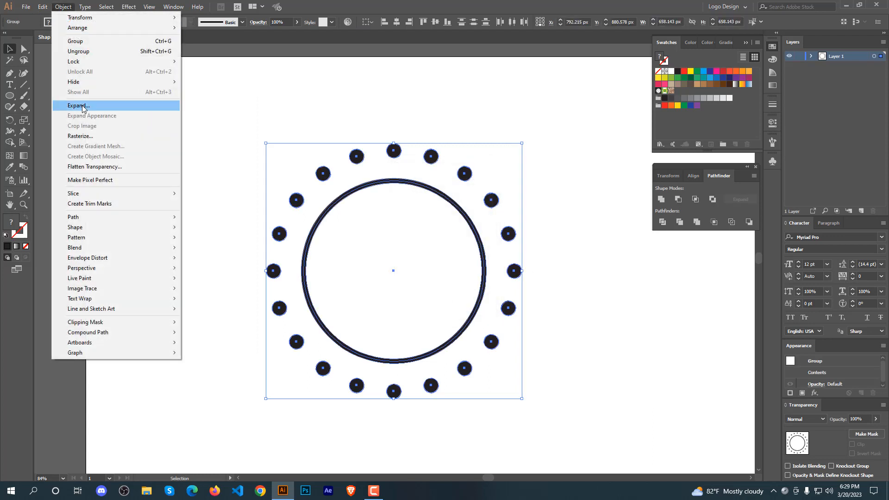
click(83, 106)
click(542, 279)
Reselect all the shapes and apply Pathfinder Divide.
drag(543, 236, 399, 311)
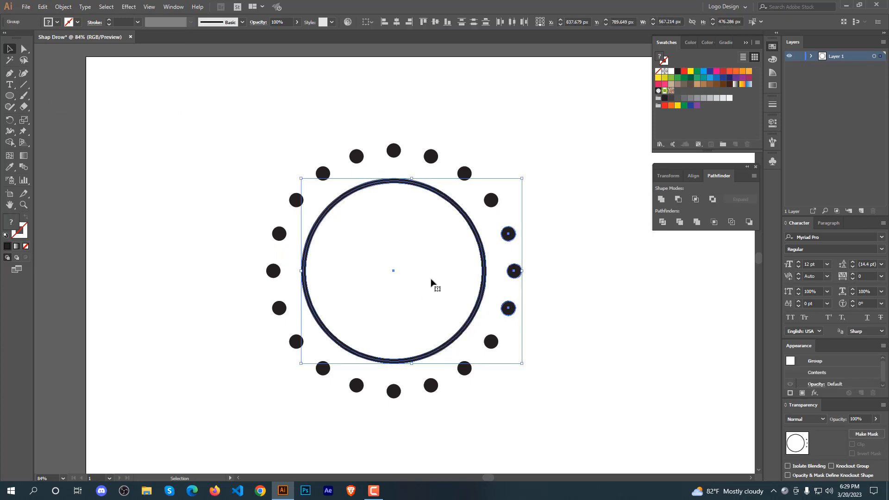
drag(525, 104, 221, 433)
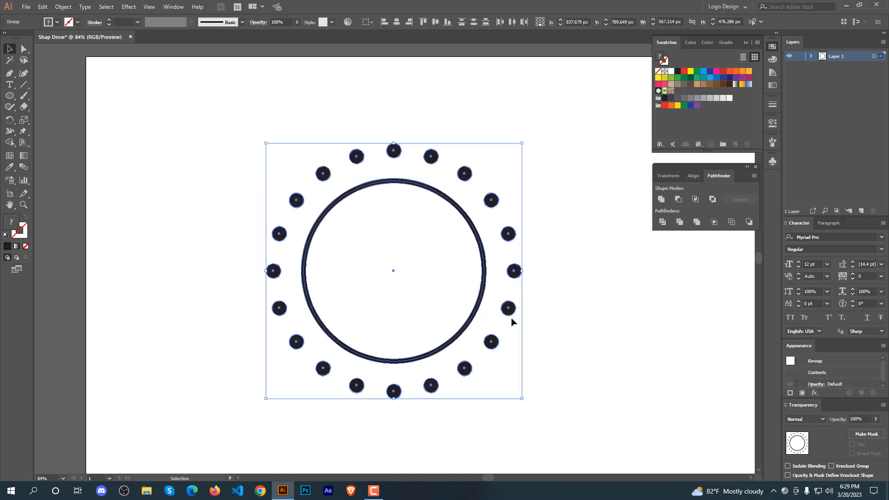
click(662, 222)
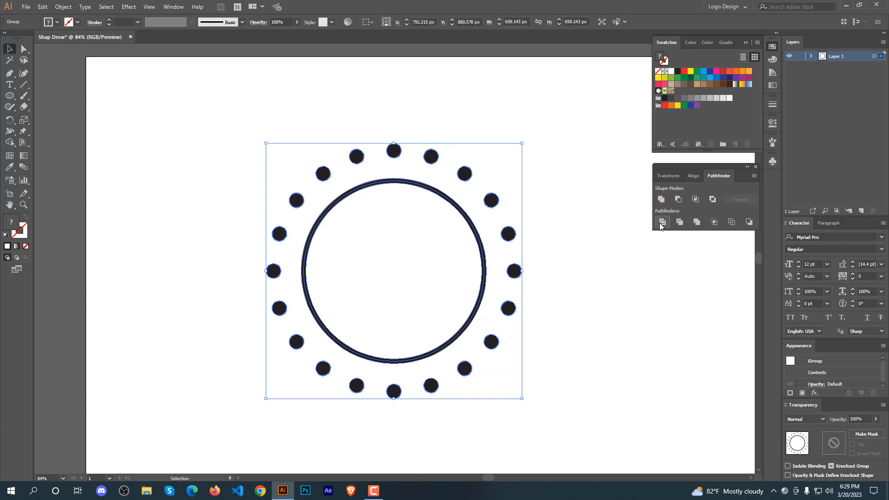
Try uniting the shapes with Pathfinder Unite and undo it.
click(660, 200)
key(ctrl+z)
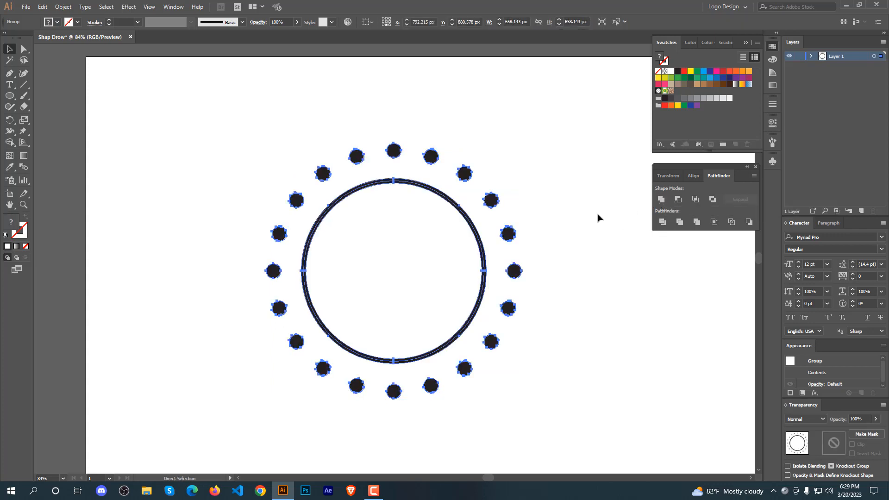
click(597, 217)
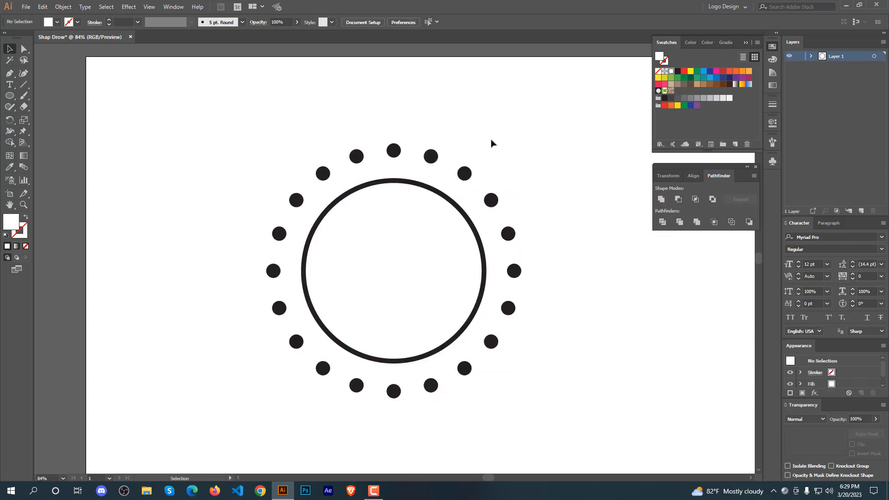
Select the whole artwork and scale it down to about 214 px wide.
drag(549, 111, 207, 432)
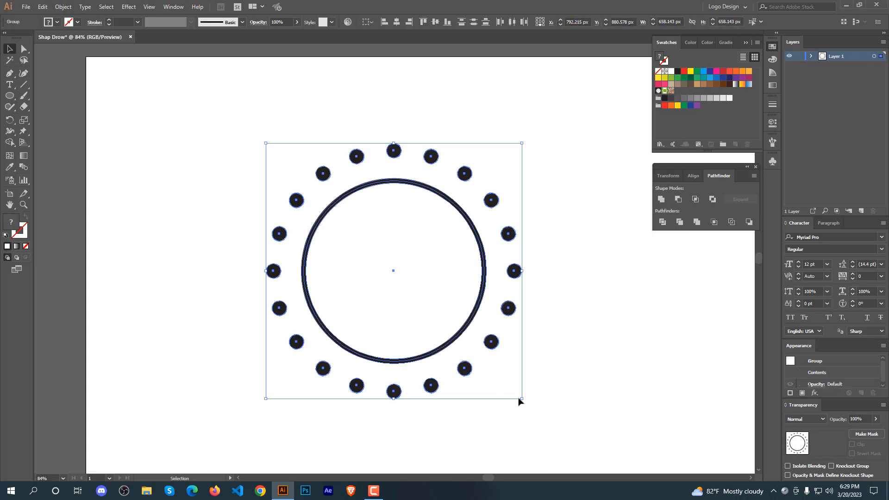
drag(519, 399, 346, 277)
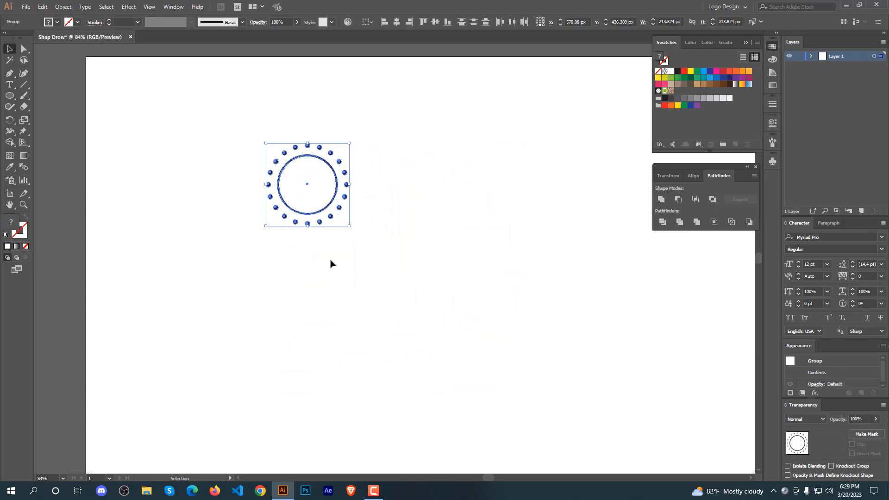
Move the whole ring-and-dots artwork to the artboard's upper-left corner.
drag(323, 209, 192, 146)
click(269, 138)
click(192, 165)
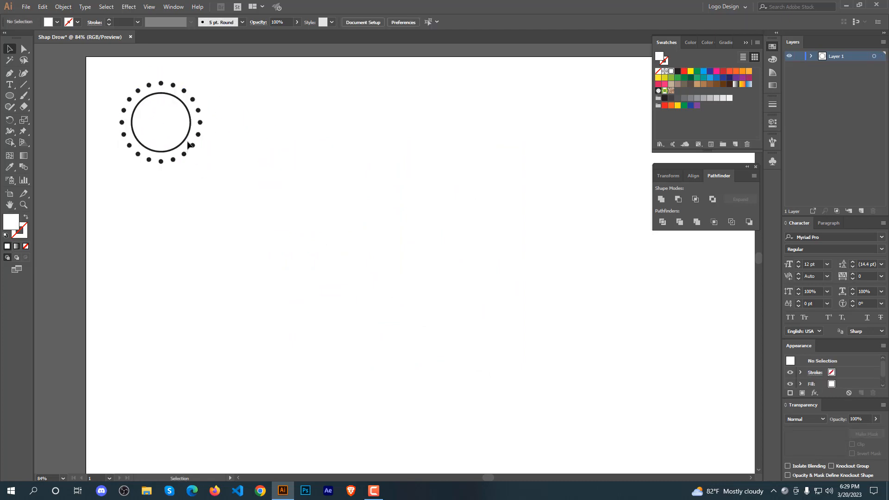
Delete the thick ring, leaving only the circle of dots.
click(186, 139)
key(Delete)
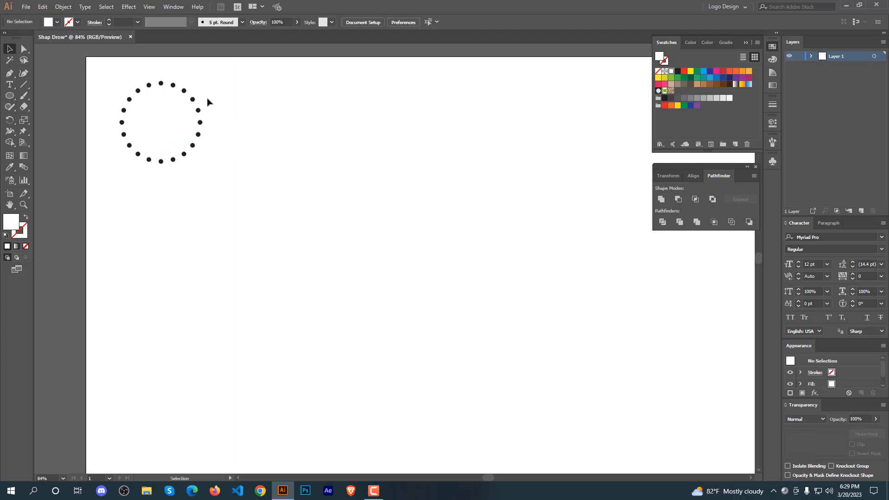
Select all the dots and fill them with dark blue.
drag(221, 88, 102, 180)
click(216, 66)
drag(216, 63, 87, 178)
click(724, 79)
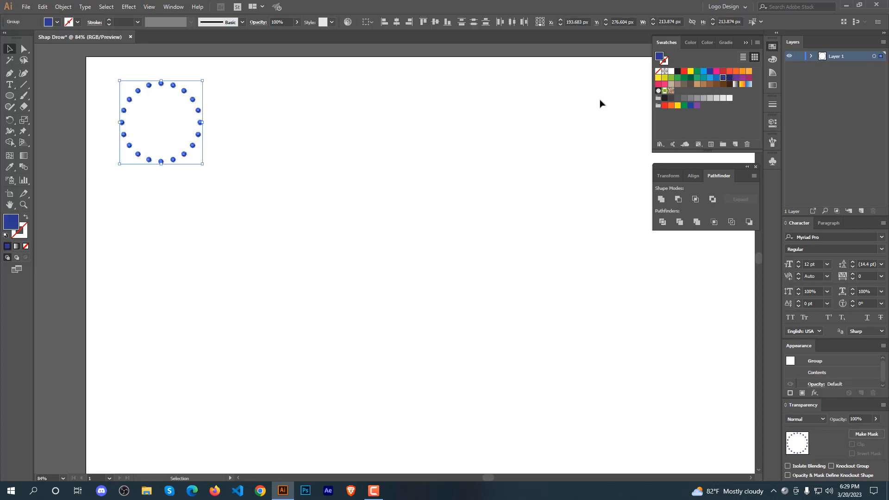
Paste the copied circle back in front inside the ring of dots.
click(333, 139)
key(ctrl+f)
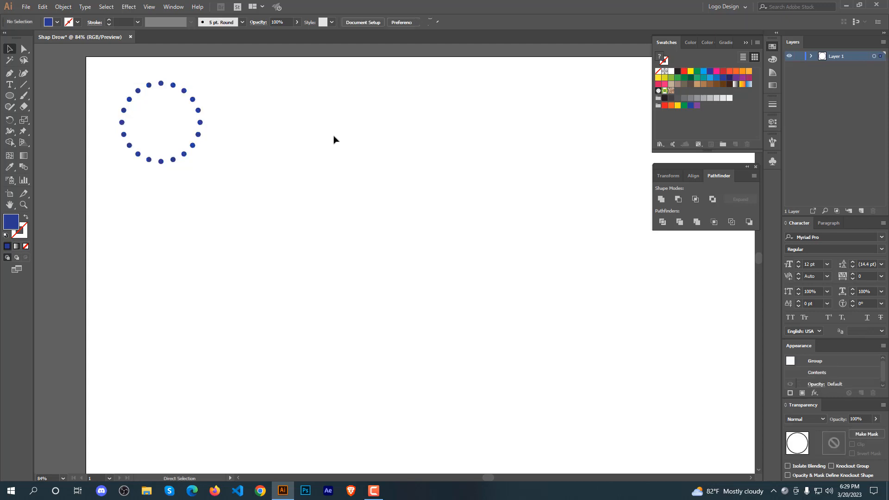
Give the pasted circle an orange stroke.
click(77, 22)
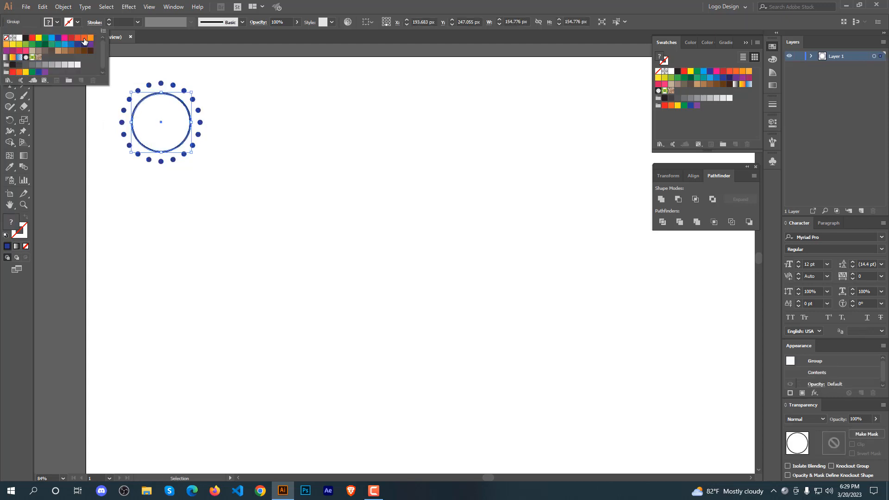
click(91, 38)
click(91, 38)
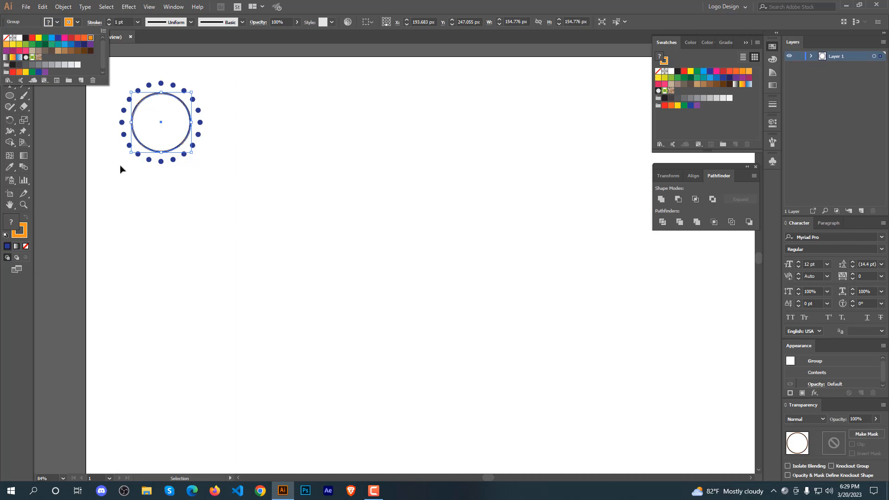
click(137, 171)
click(242, 139)
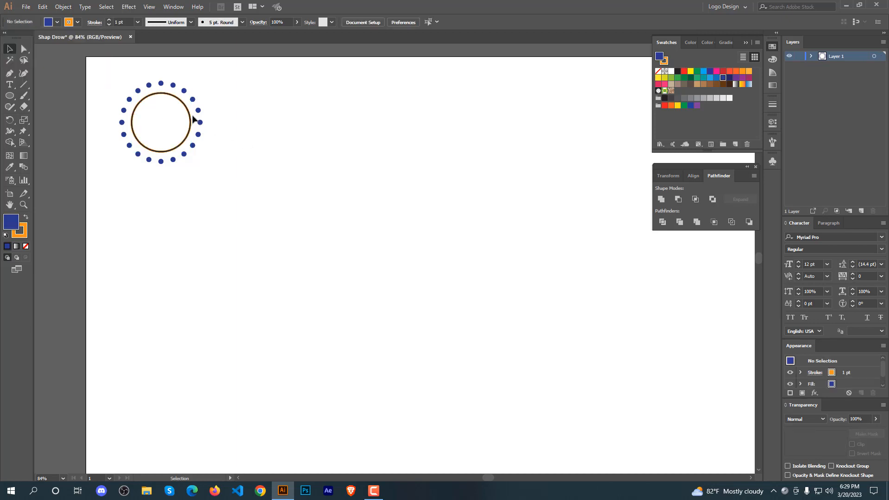
Remove the circle's stroke and fill the circle with red.
click(188, 111)
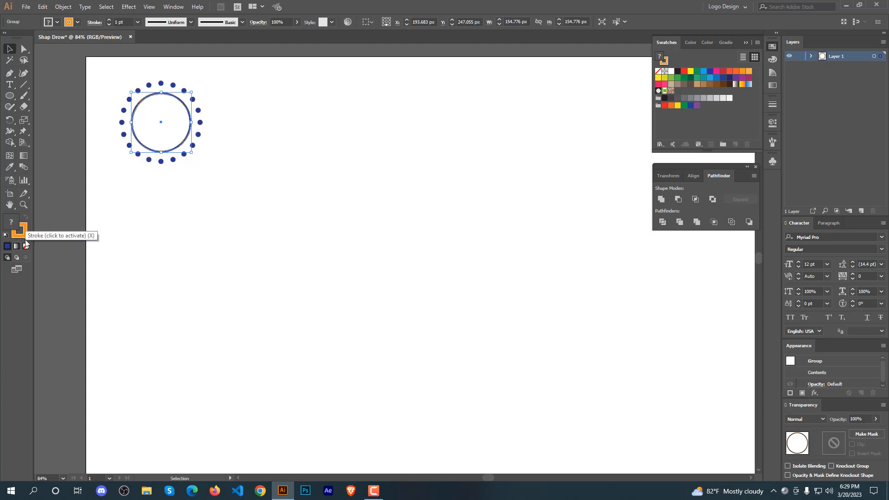
click(25, 241)
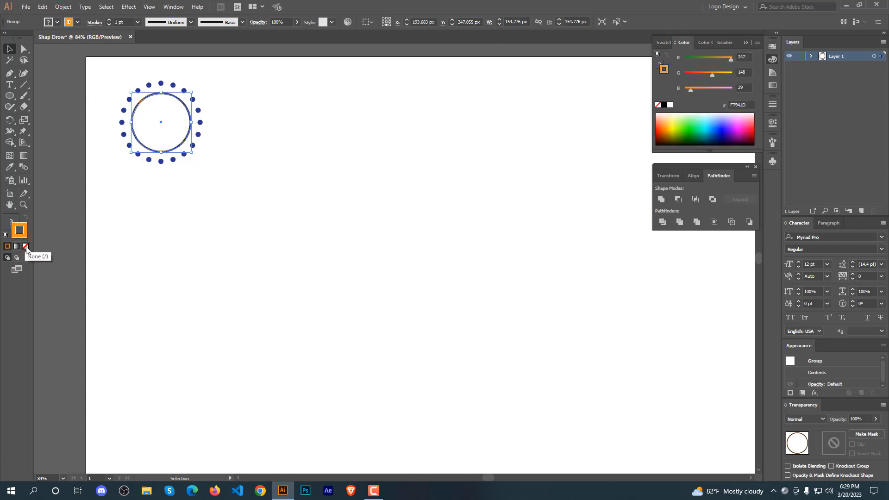
click(26, 247)
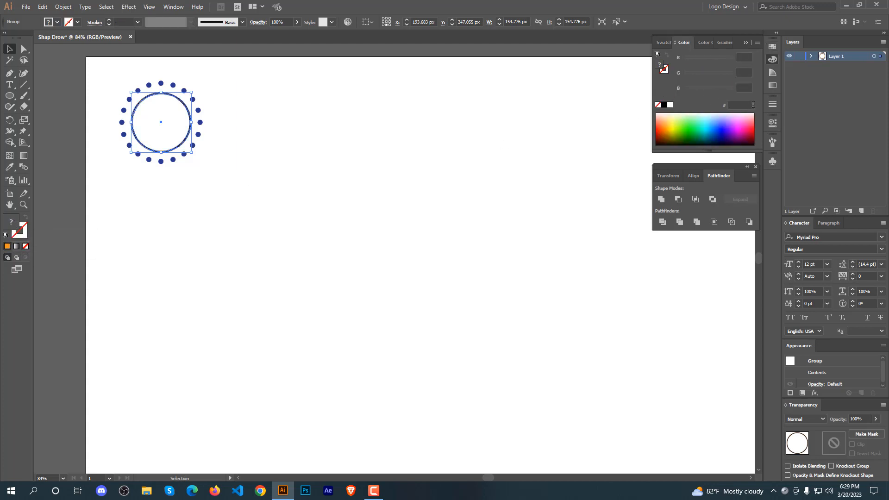
click(771, 46)
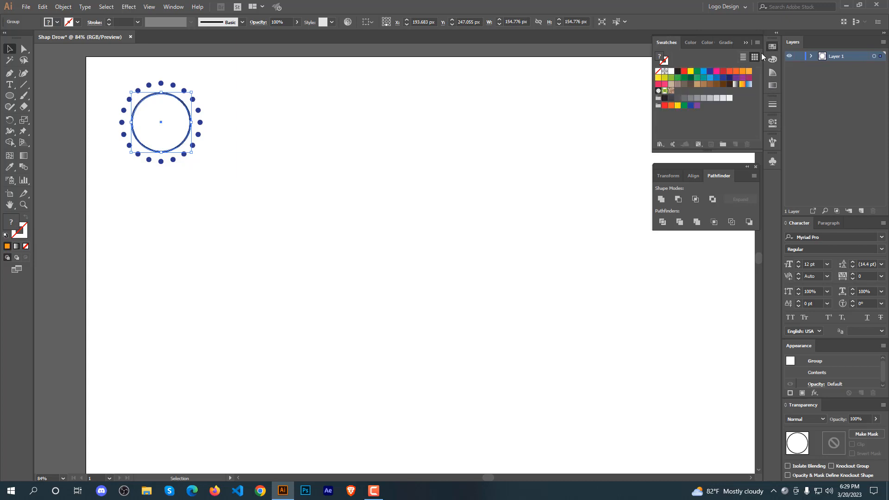
click(684, 73)
click(255, 162)
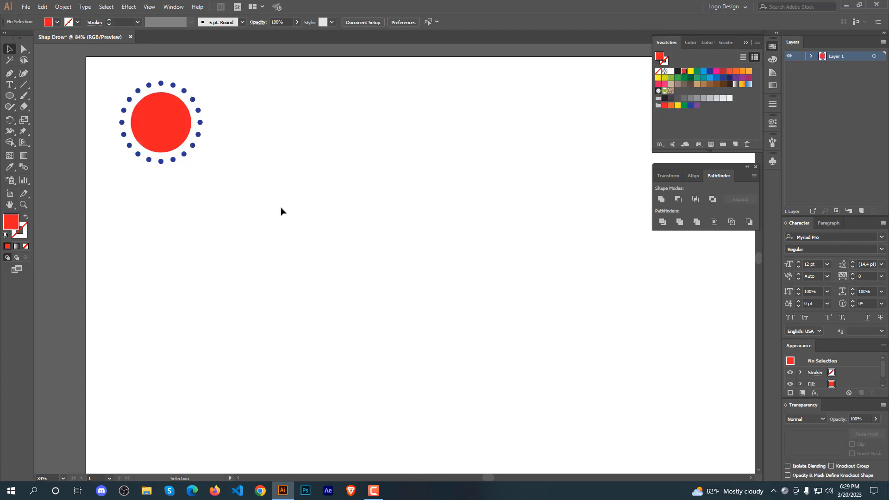
click(165, 132)
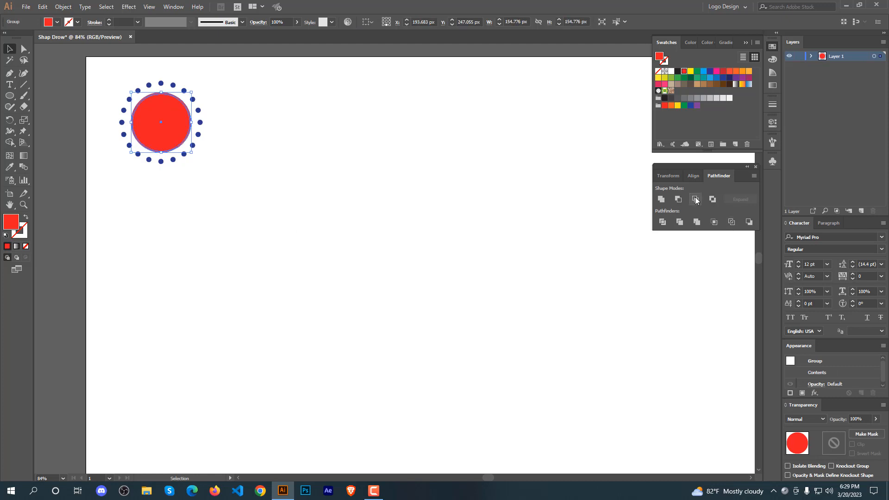
click(324, 200)
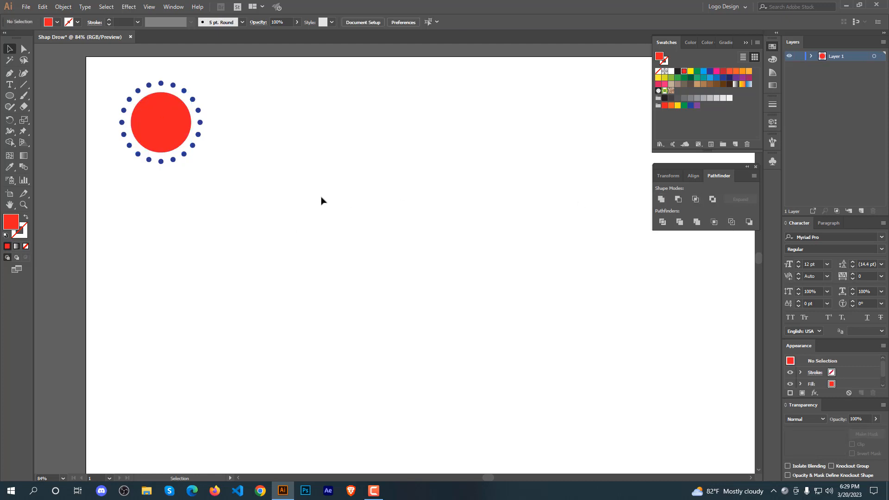
drag(213, 66, 101, 200)
click(169, 191)
drag(160, 131, 181, 146)
key(ctrl+z)
click(259, 176)
Draw a red square in the middle of the artboard and enlarge it to about 435 px wide.
drag(9, 96, 32, 108)
click(37, 97)
drag(384, 270, 418, 314)
click(9, 49)
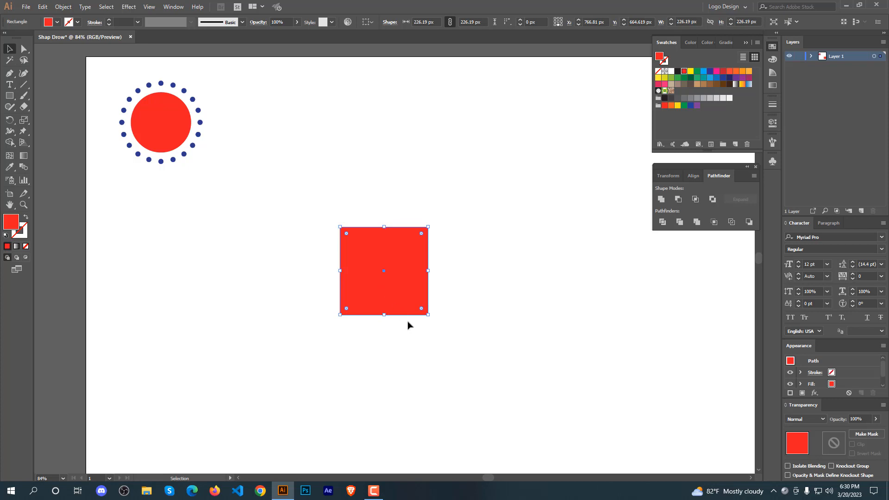
drag(428, 315, 469, 355)
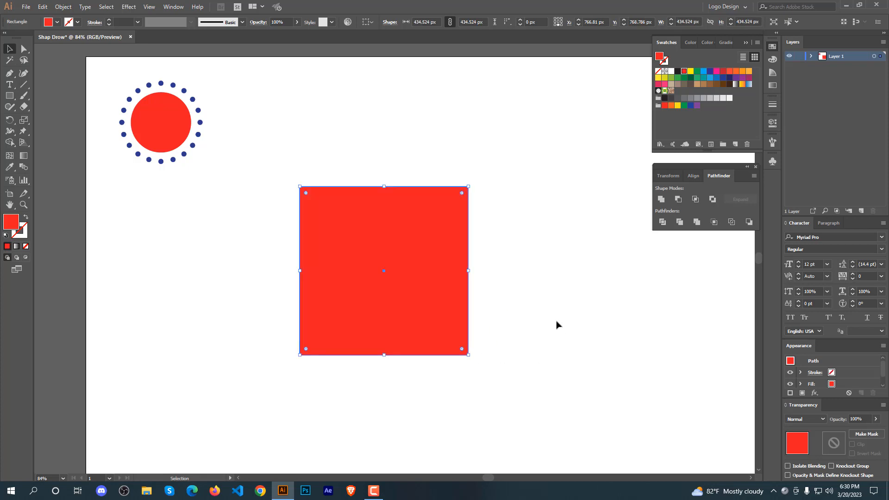
click(557, 323)
Copy the red square and paste it in place on top of itself.
click(413, 319)
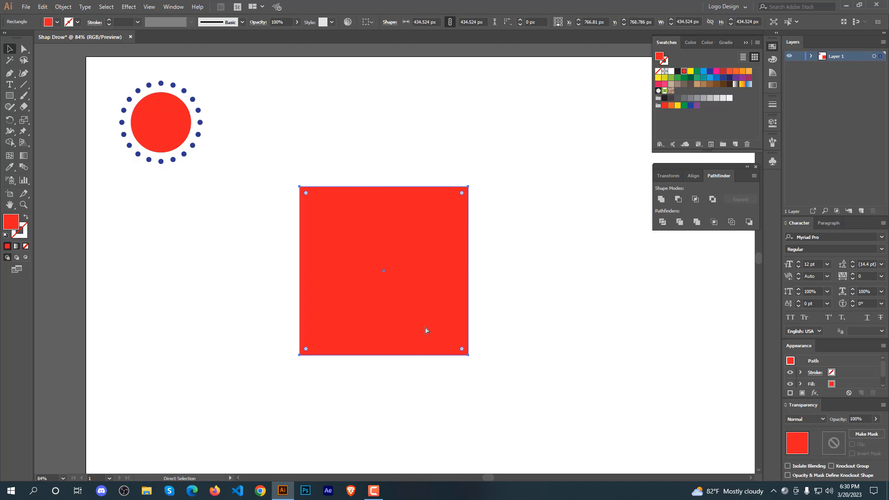
key(a)
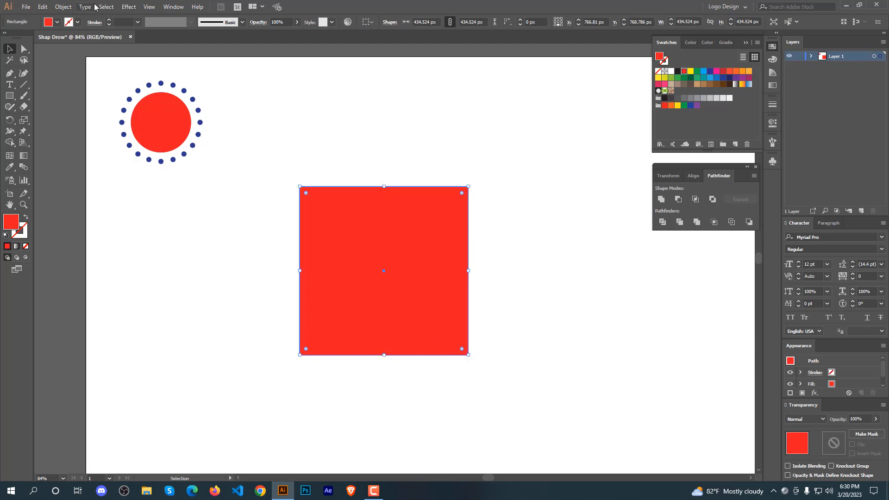
click(43, 6)
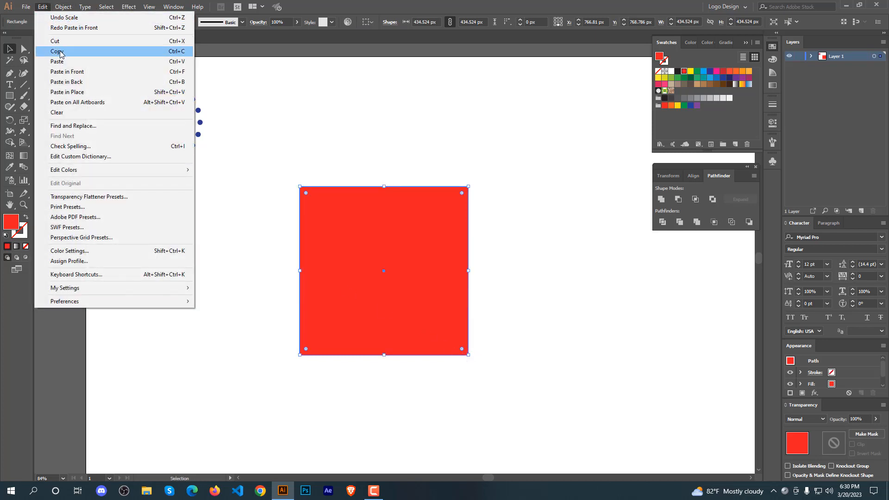
click(59, 51)
click(45, 7)
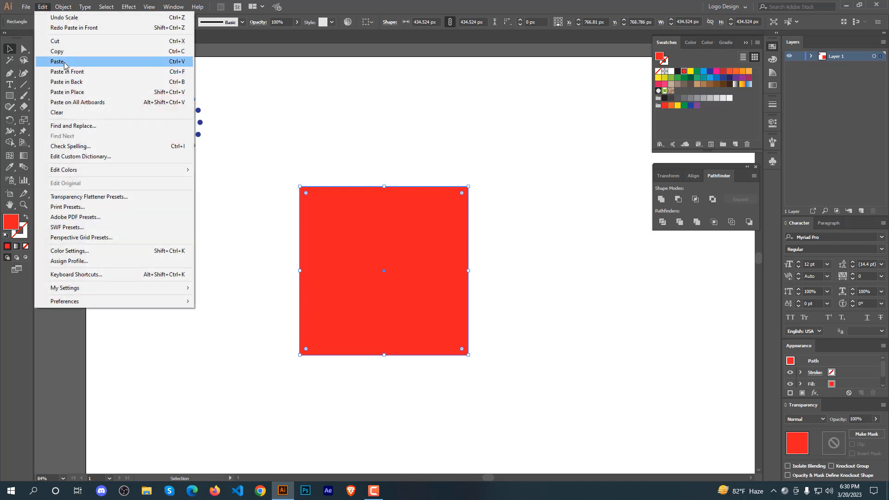
click(73, 92)
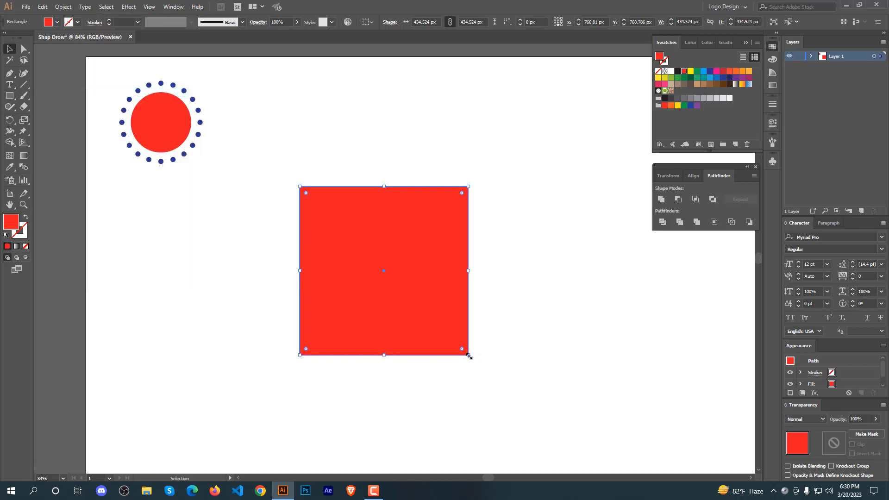
Scale the pasted square down to about 346 px and fill it light gray.
drag(469, 356, 450, 340)
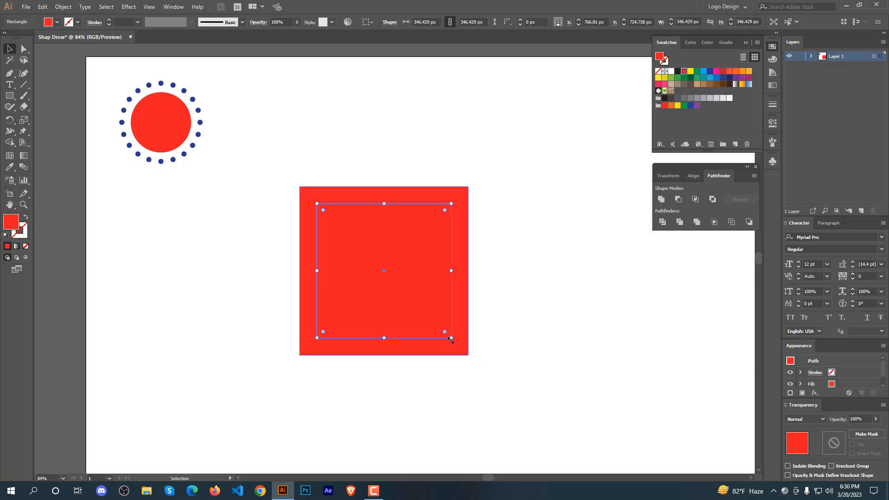
click(722, 99)
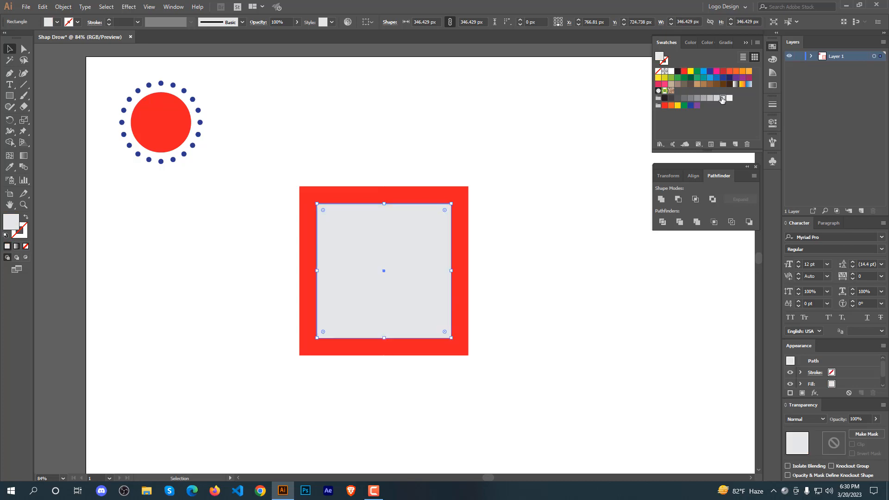
Try repeating the last transform on the gray square and undo it.
click(484, 165)
click(401, 244)
key(ctrl+d)
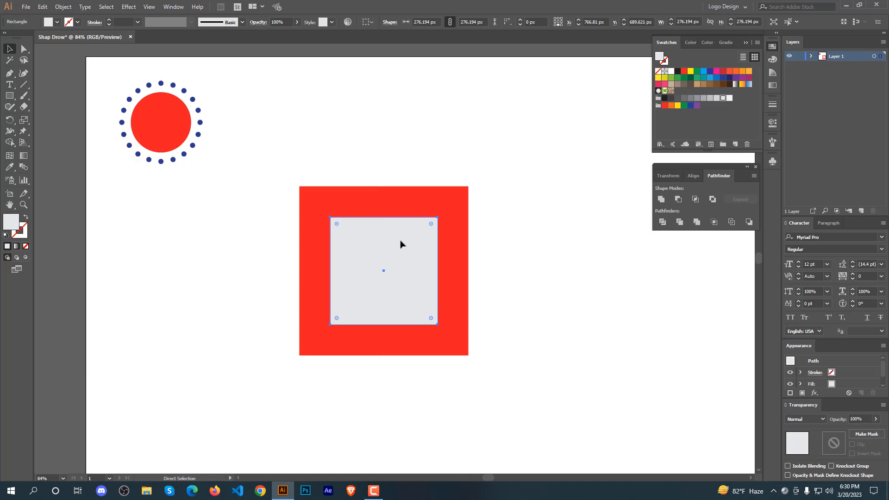
key(ctrl+z)
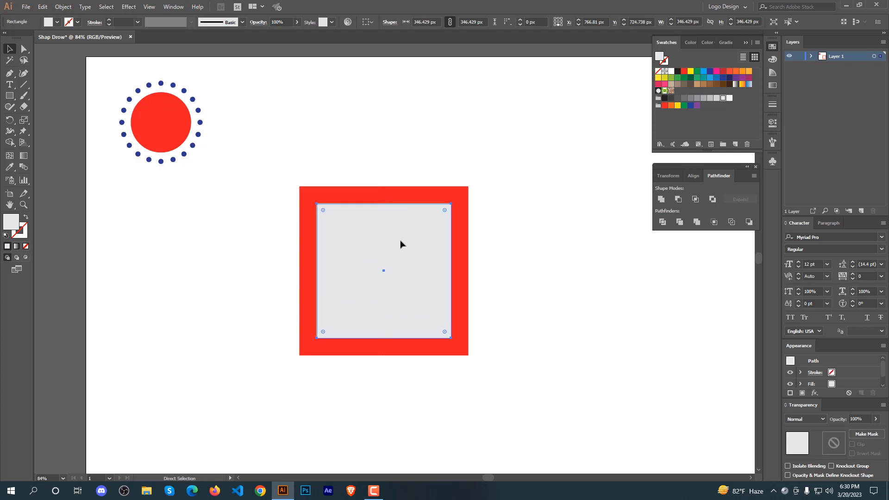
Add a smaller square copy about 276 px wide with Transform Again and fill it bright blue.
key(ctrl+d)
key(v)
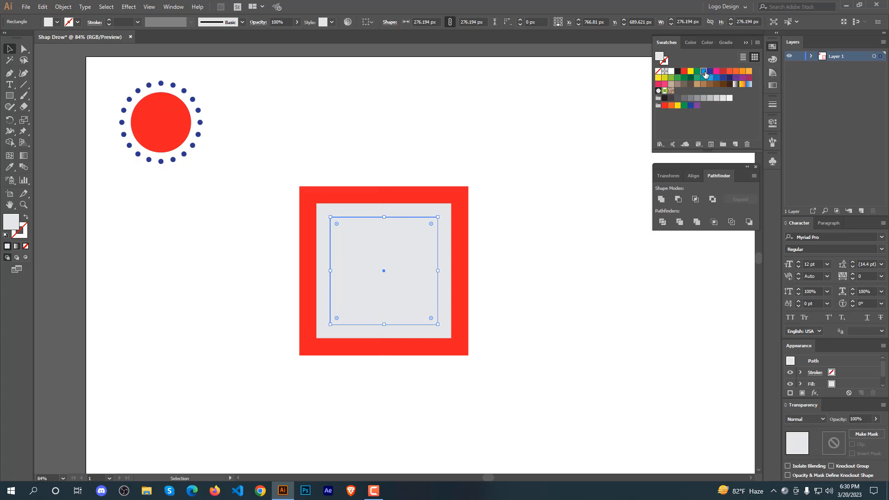
click(703, 71)
Add another smaller square copy about 220 px wide and fill it dark blue.
key(a)
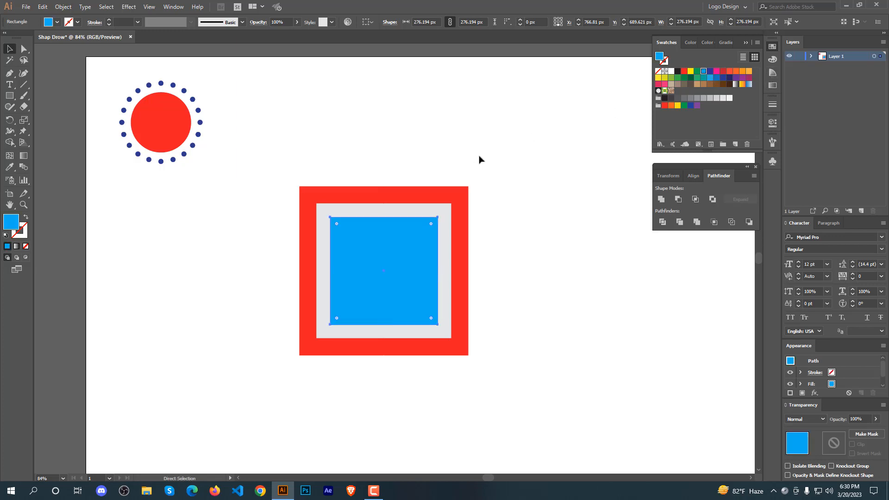
key(v)
key(ctrl+d)
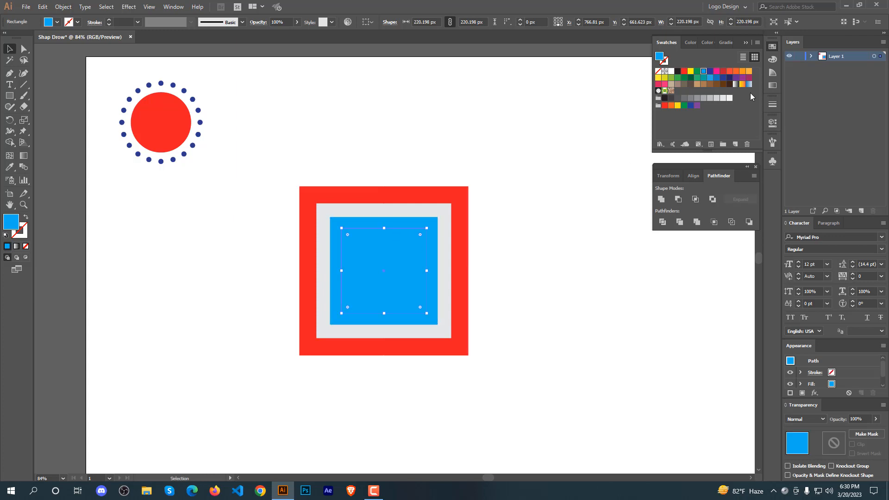
click(672, 72)
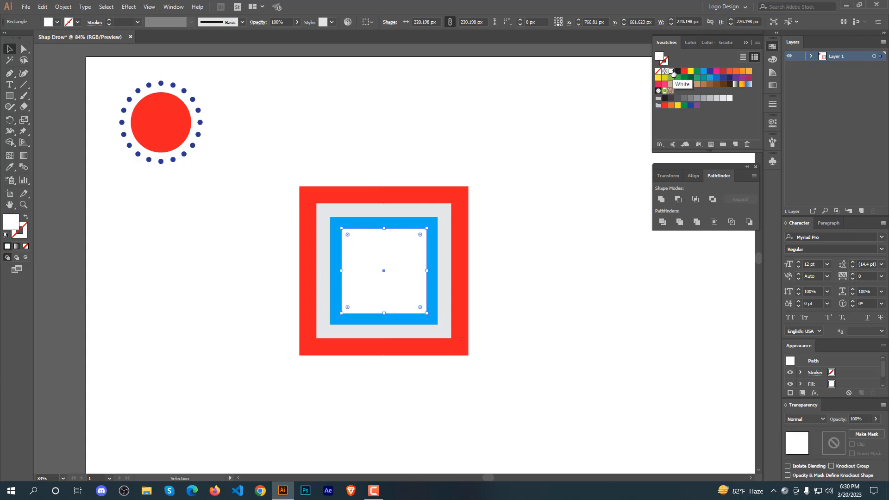
click(709, 72)
Add a smaller square copy about 176 px wide and fill it light gray.
key(a)
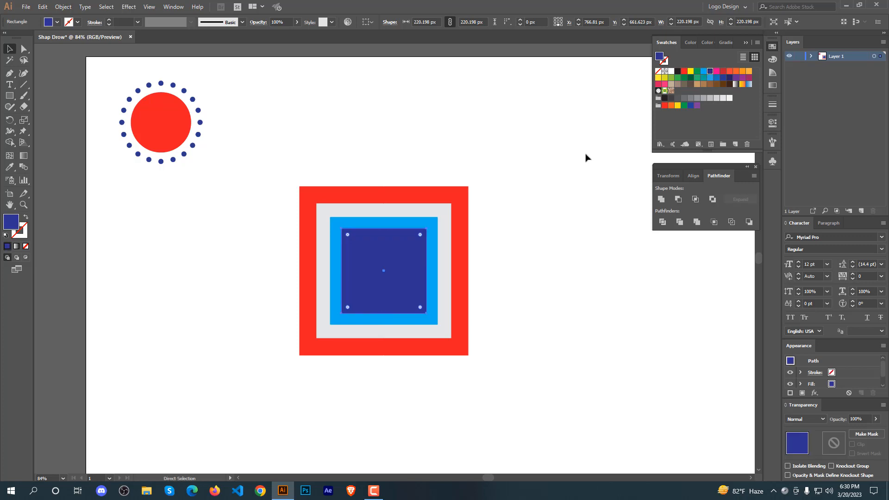
key(ctrl+d)
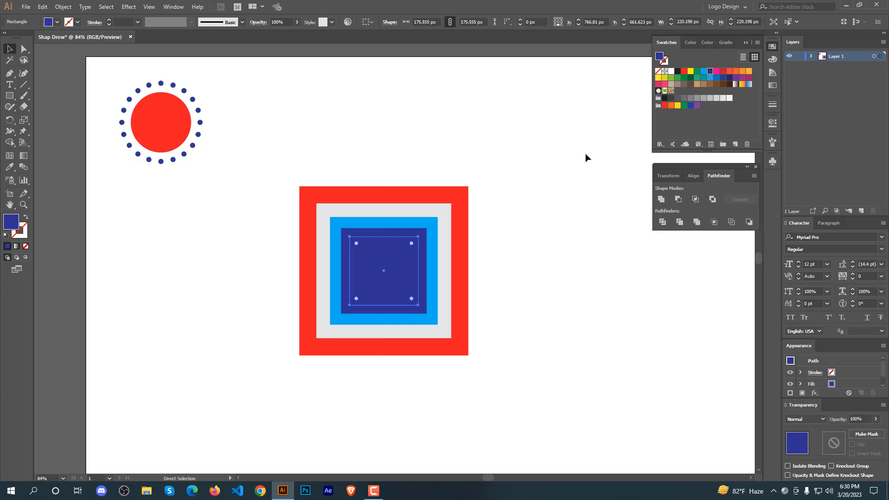
key(v)
click(723, 97)
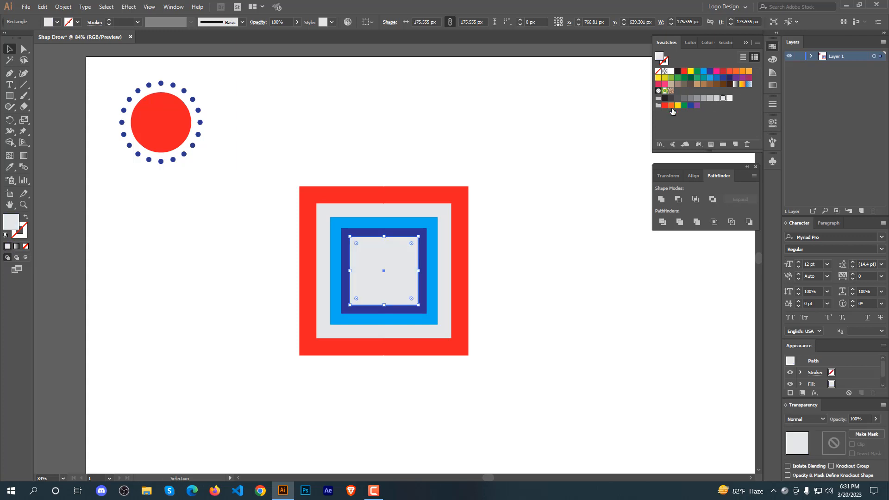
Add the innermost square copy about 140 px wide and fill it orange.
key(a)
key(ctrl+d)
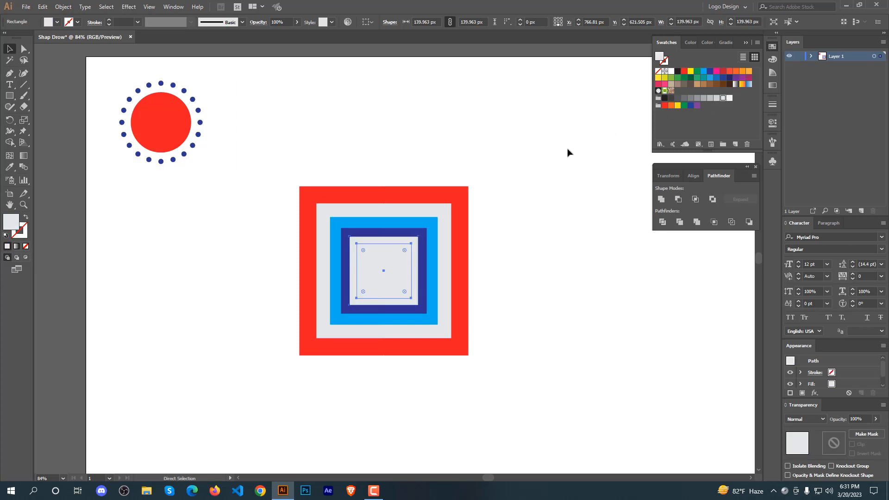
key(v)
click(708, 85)
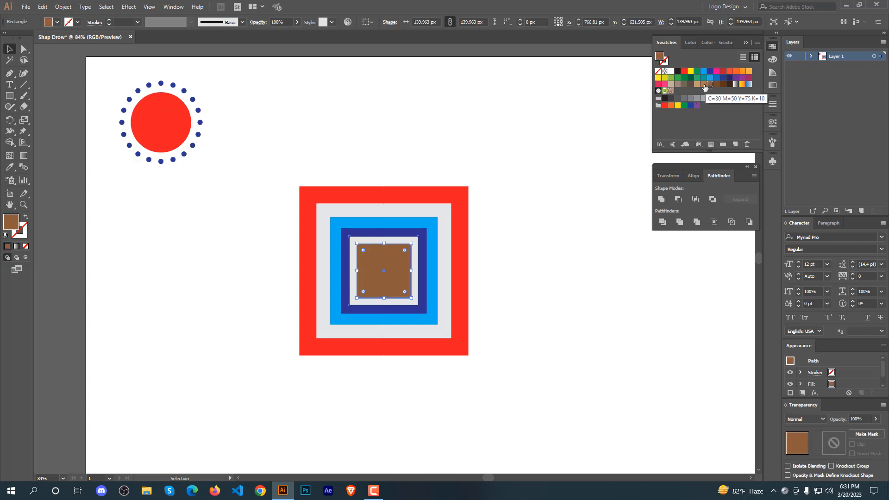
click(742, 72)
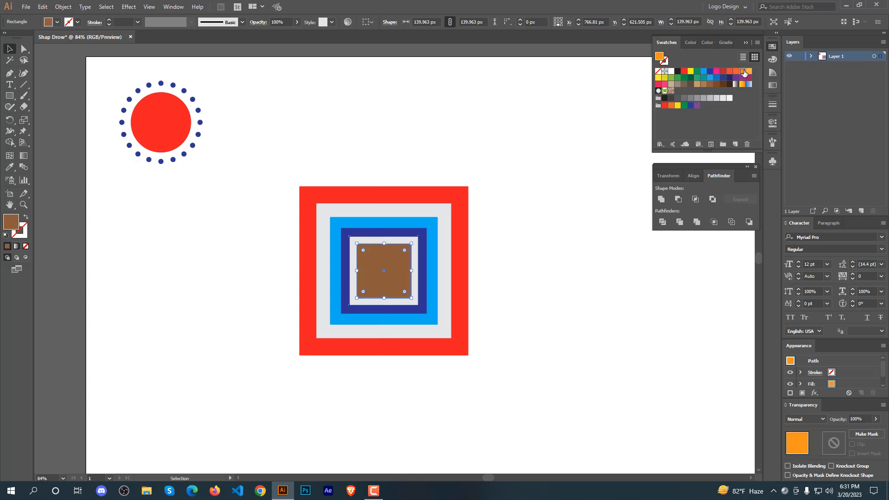
click(544, 112)
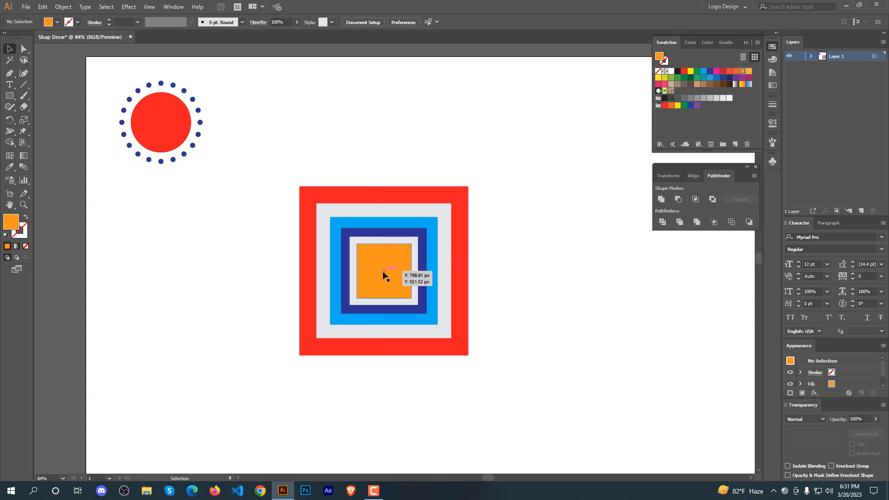
Round the corners of all concentric squares to a radius of about 21 px.
drag(489, 150, 363, 271)
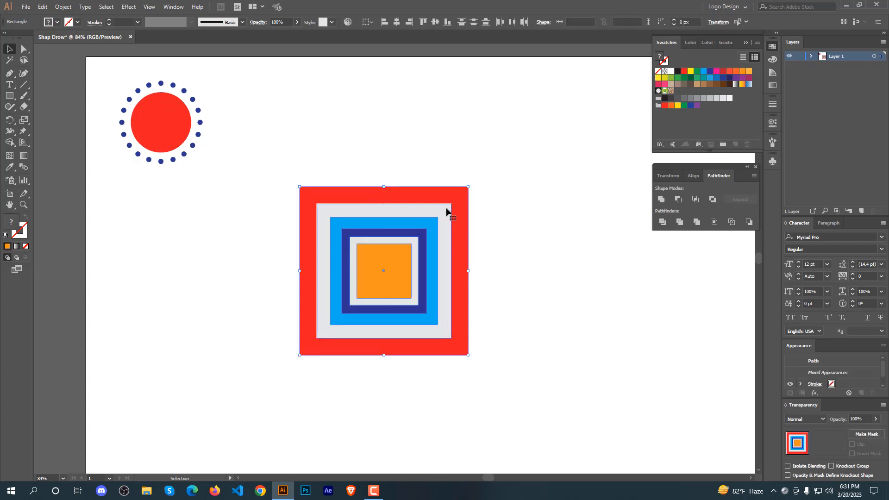
click(24, 48)
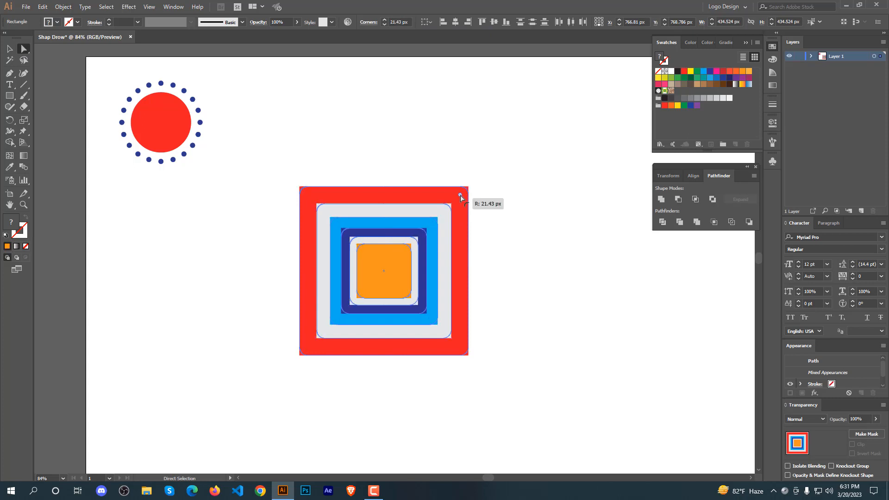
drag(461, 193, 454, 200)
click(525, 191)
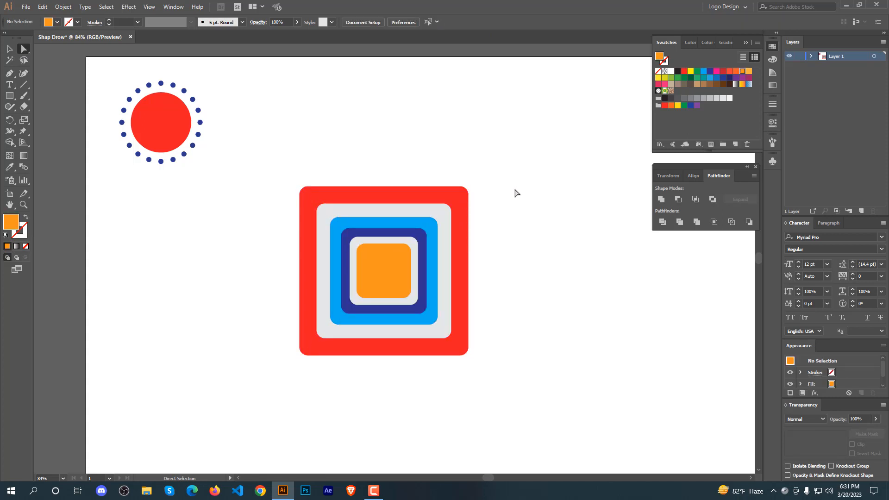
Pull each square out of the stack one at a time, undoing each move.
click(9, 48)
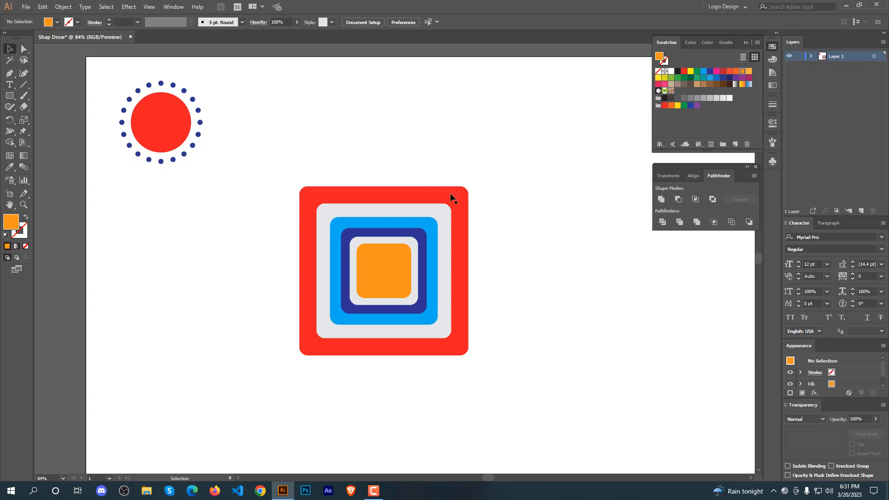
drag(451, 198, 444, 147)
key(ctrl+z)
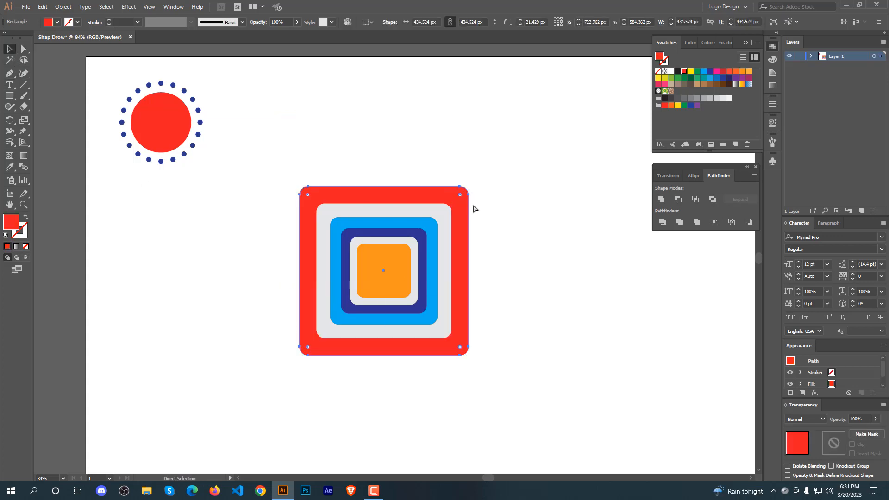
drag(448, 222, 434, 120)
key(ctrl+z)
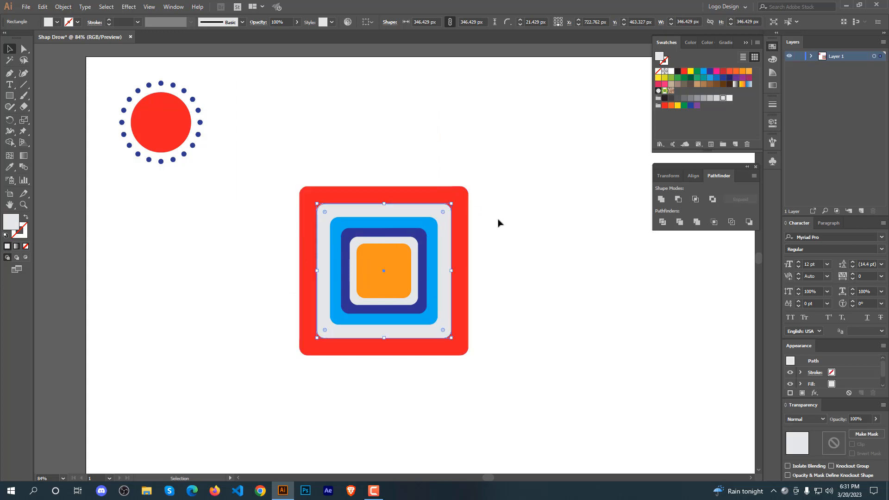
drag(432, 232, 408, 175)
key(ctrl+z)
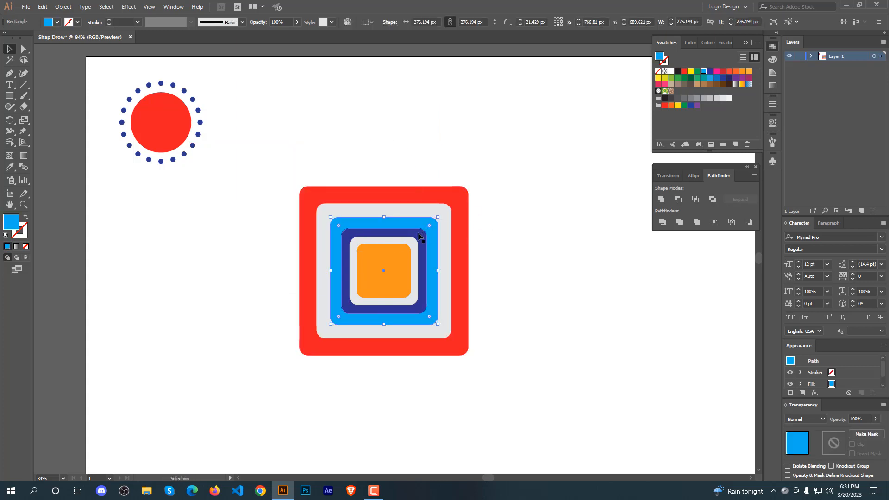
drag(419, 236, 383, 161)
key(ctrl+z)
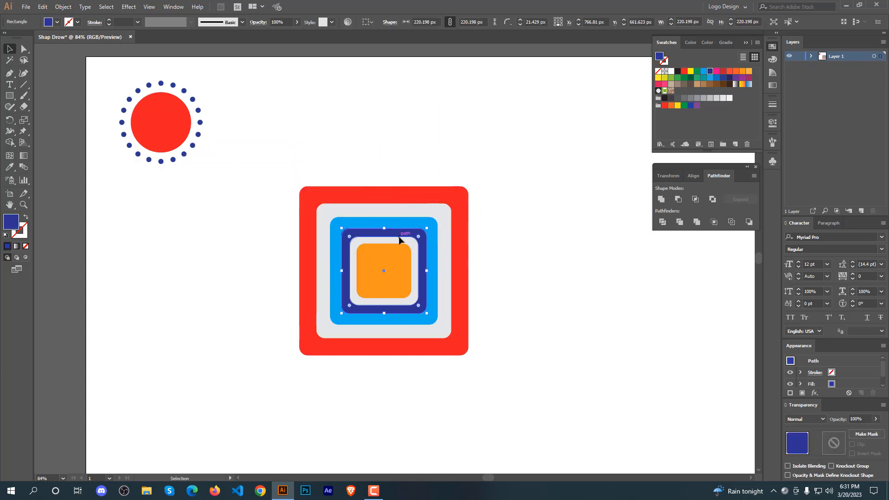
drag(399, 239, 342, 148)
key(ctrl+z)
drag(383, 256, 337, 187)
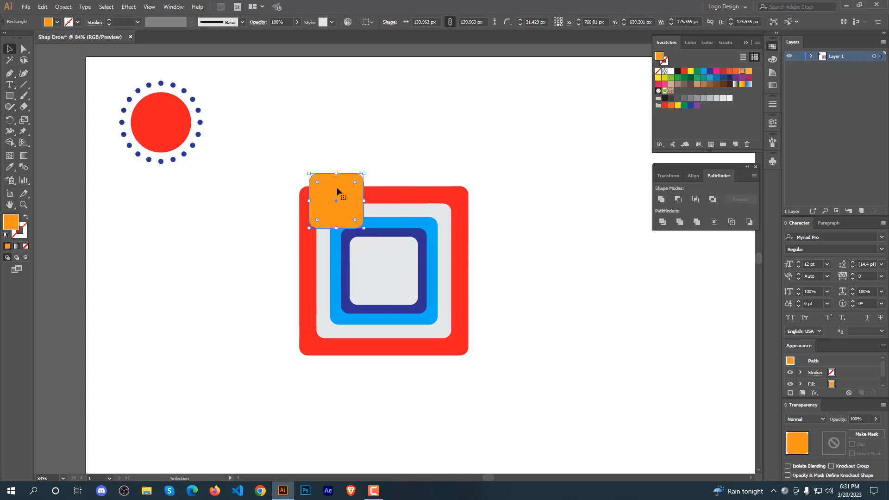
key(ctrl+z)
Scale the concentric squares down to about half size and place them beside the dotted circle.
drag(497, 234, 404, 273)
drag(460, 340, 341, 173)
click(373, 242)
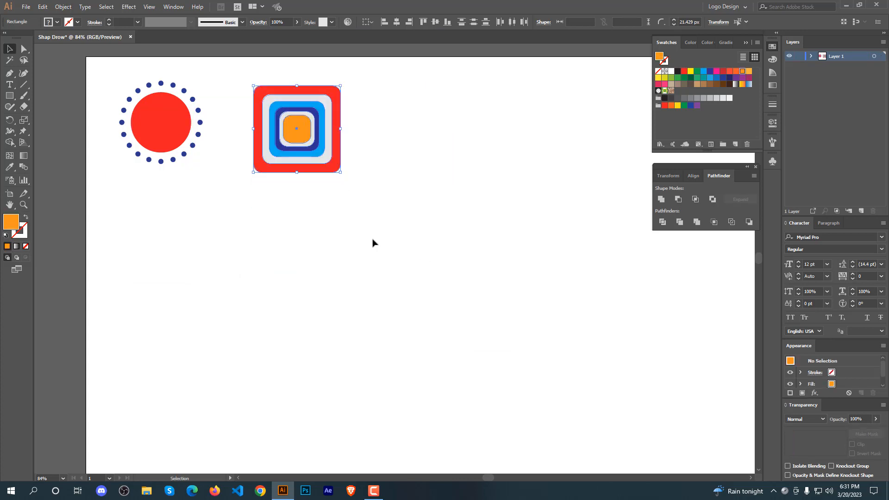
Draw an orange square about 247 px wide and move it below the concentric squares.
click(8, 96)
click(9, 97)
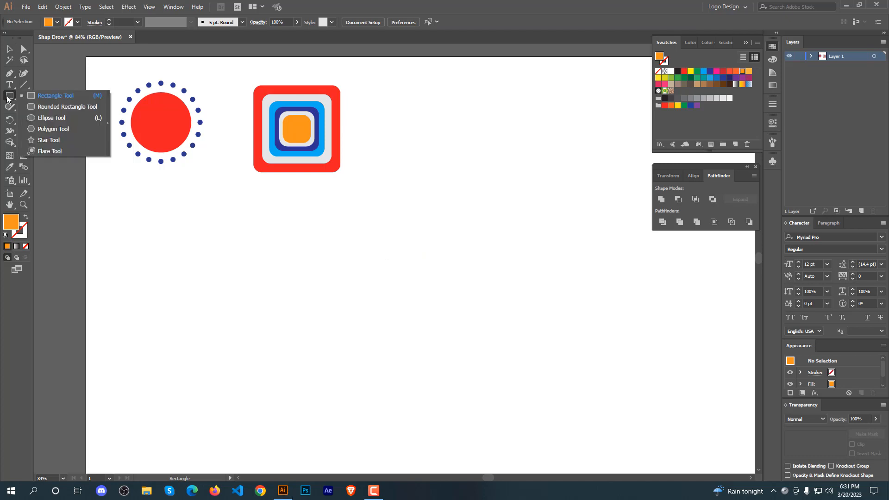
drag(296, 246, 346, 295)
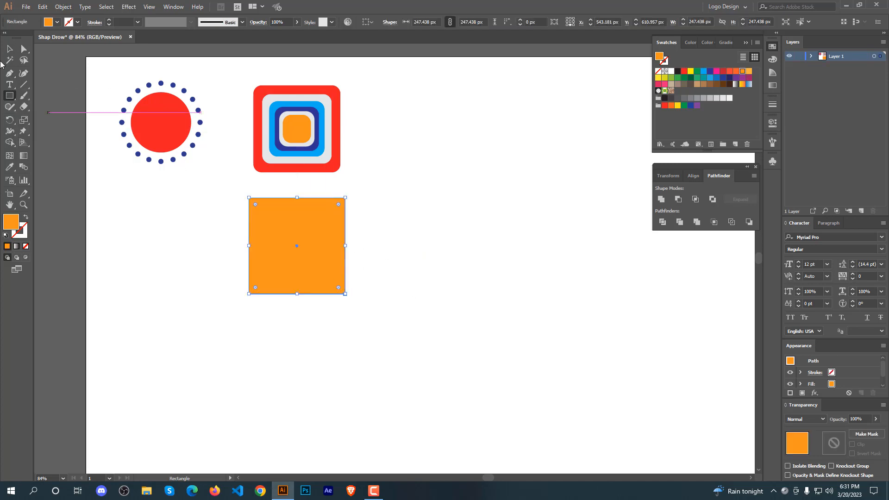
key(v)
drag(295, 254, 413, 315)
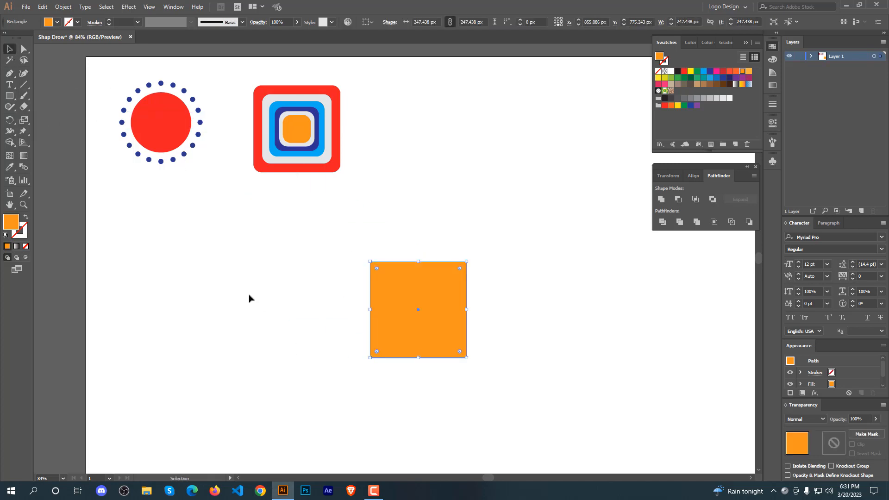
click(9, 142)
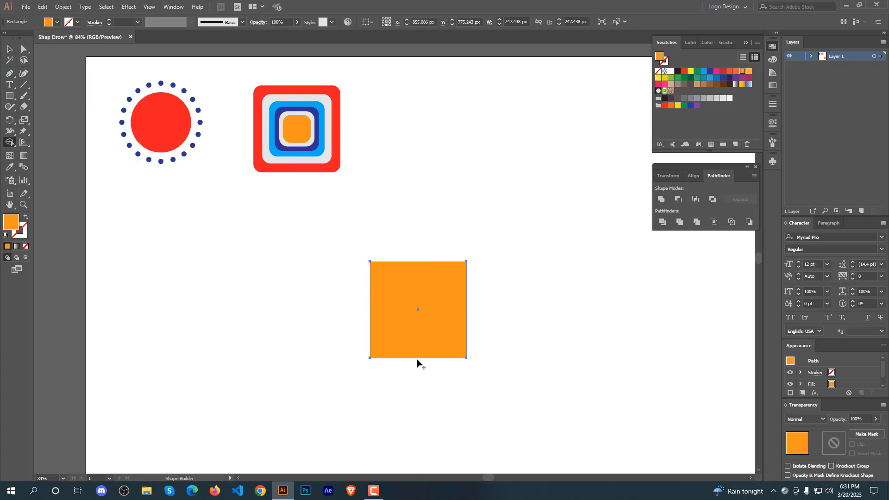
alt+click(466, 357)
key(ctrl+z)
Turn the new square into an orange 10 pt outline with no fill.
click(9, 131)
click(26, 247)
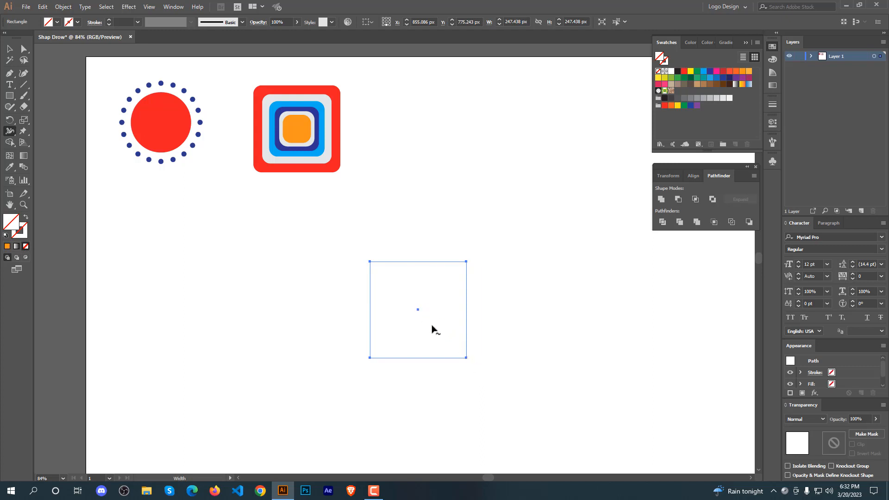
click(9, 49)
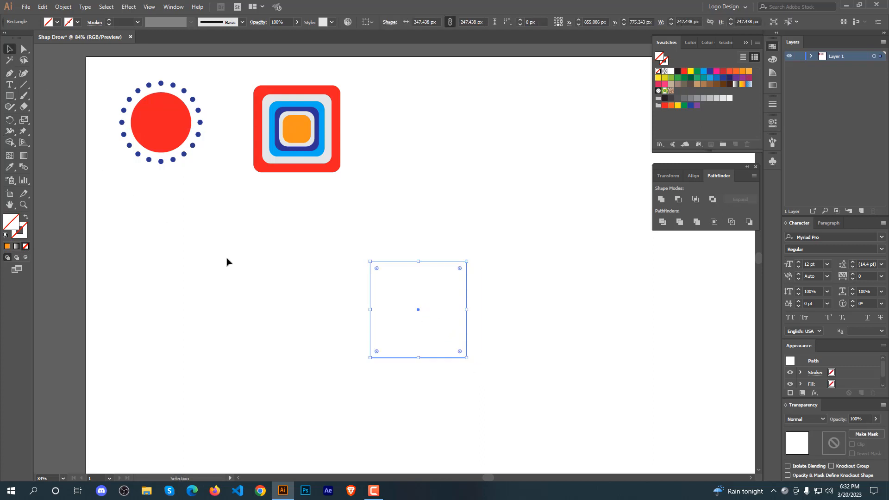
drag(291, 231, 516, 365)
scroll(115, 22, up, 10)
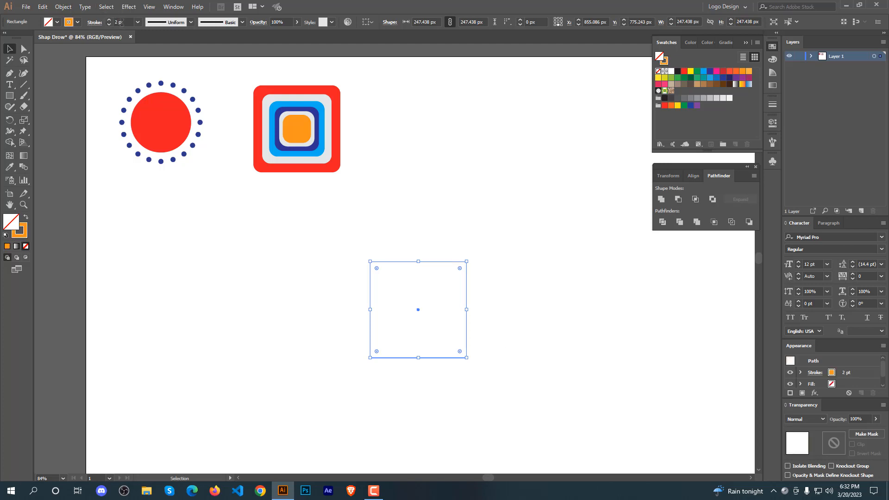
Widen the square's outline at its corners with the Width tool, undoing the last widening.
click(10, 142)
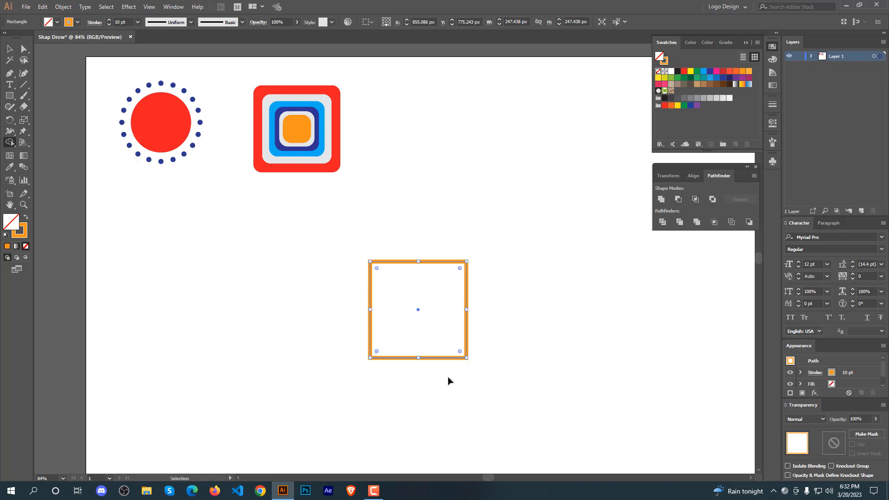
click(13, 134)
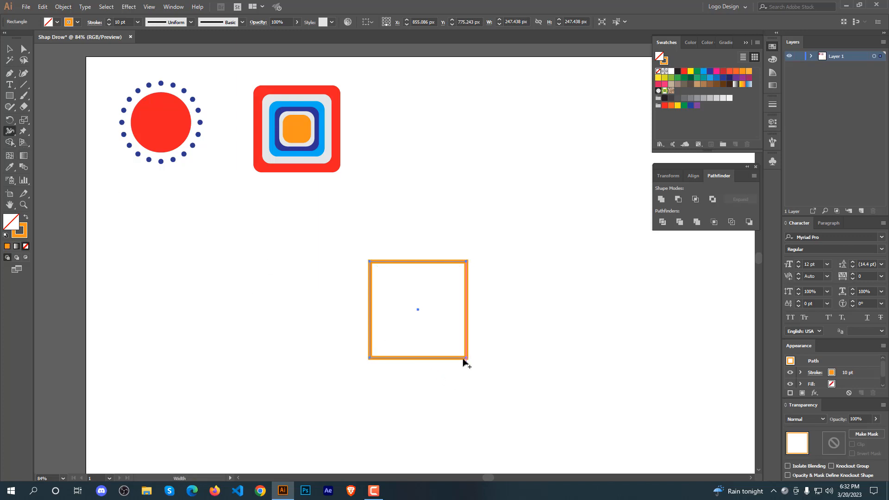
mouse_move(466, 358)
mouse_down()
mouse_move(510, 405)
mouse_move(477, 368)
mouse_up()
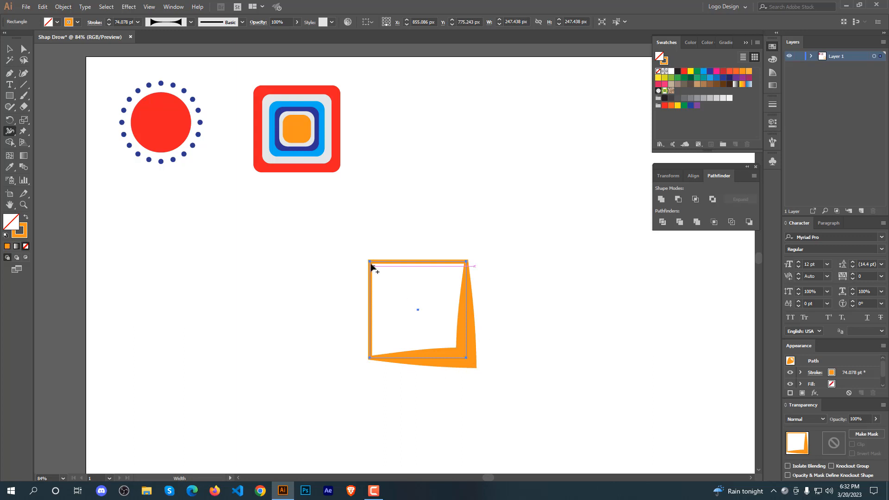
drag(370, 261, 359, 249)
drag(467, 262, 512, 236)
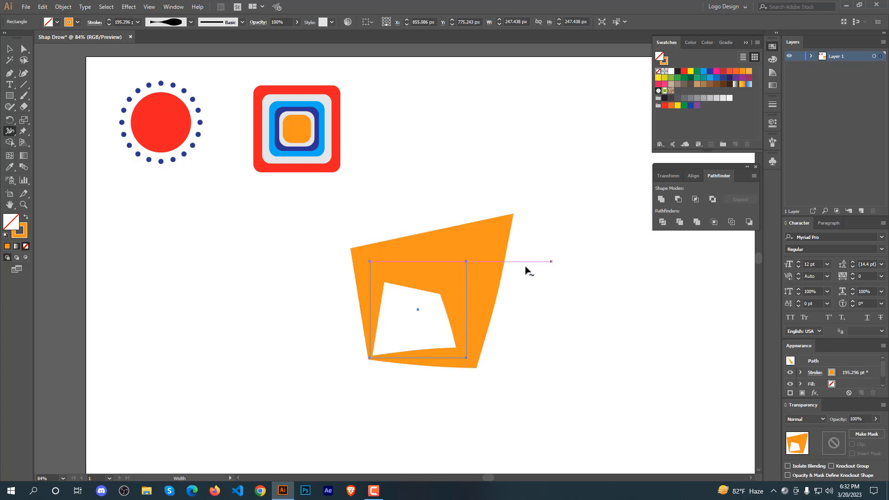
key(ctrl+z)
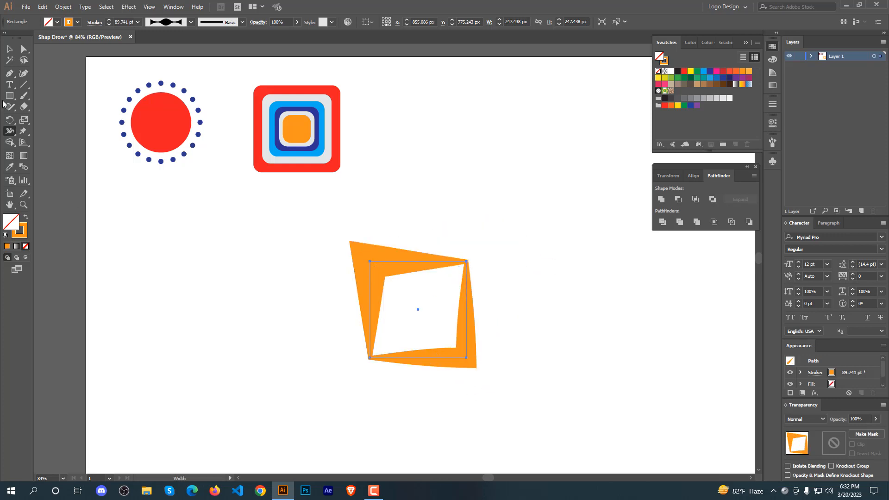
Move the width-stroked square to the right of the concentric squares.
click(9, 49)
click(304, 308)
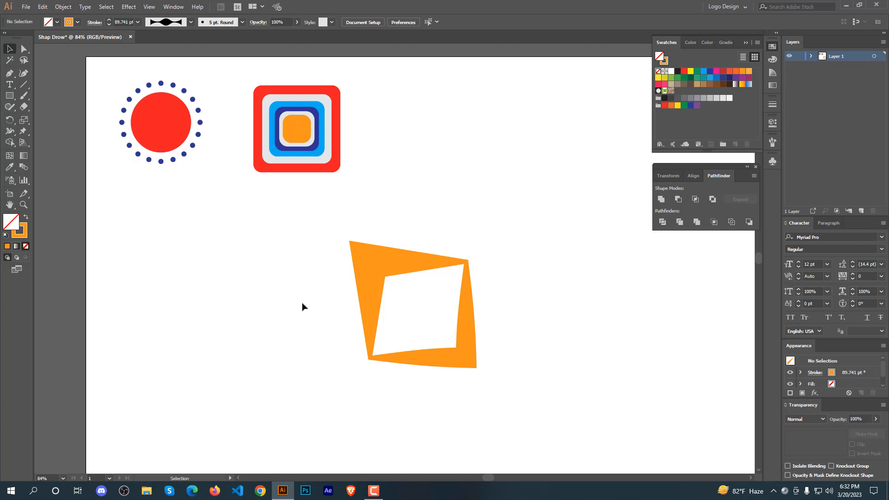
drag(302, 307, 495, 181)
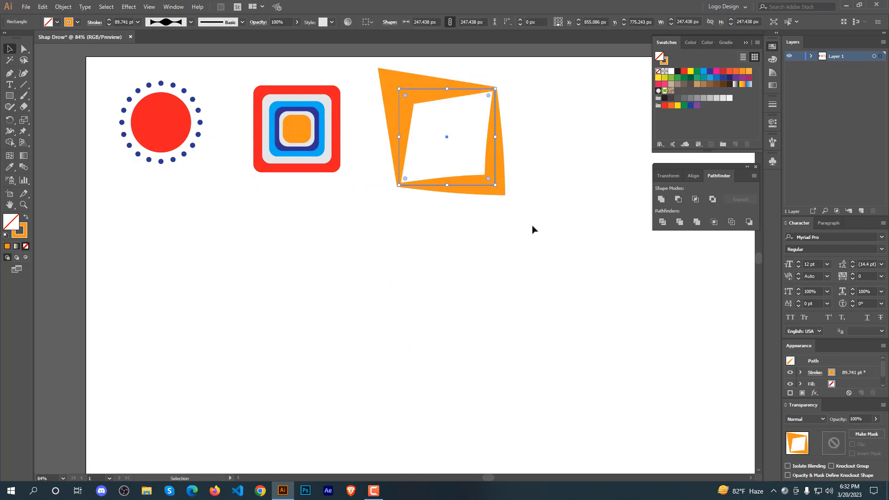
click(588, 321)
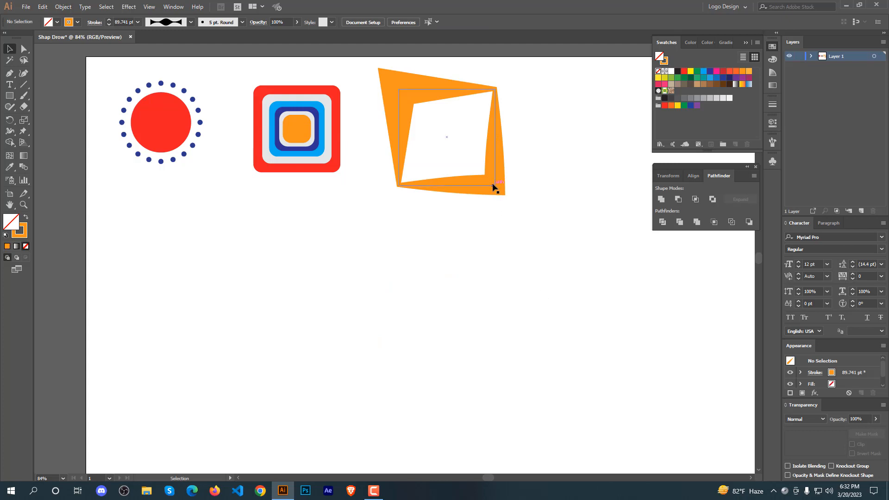
drag(493, 187, 232, 282)
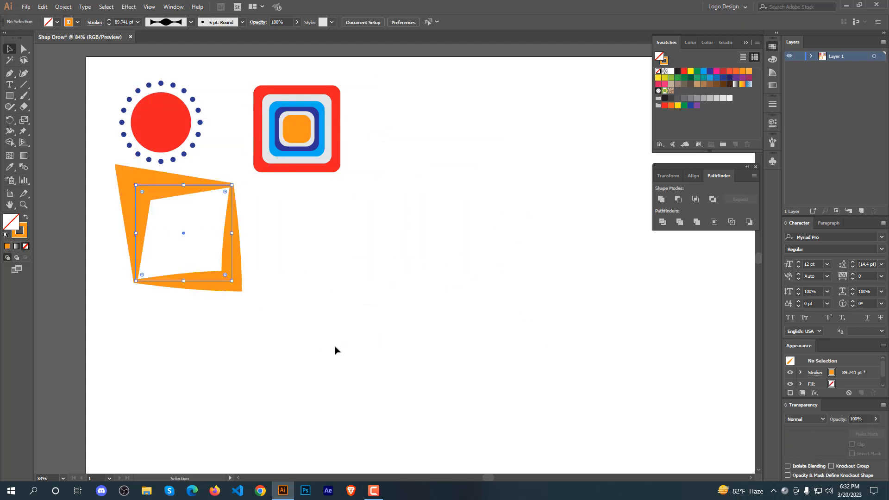
click(335, 346)
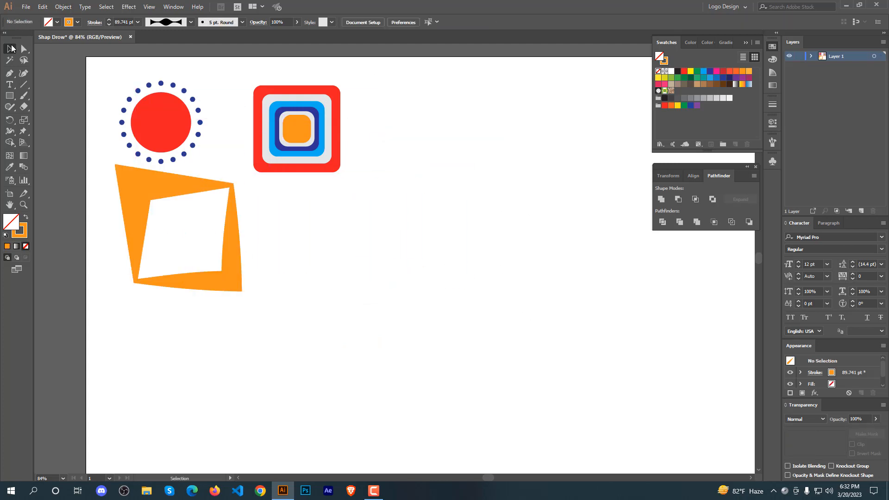
drag(204, 188, 534, 95)
click(266, 201)
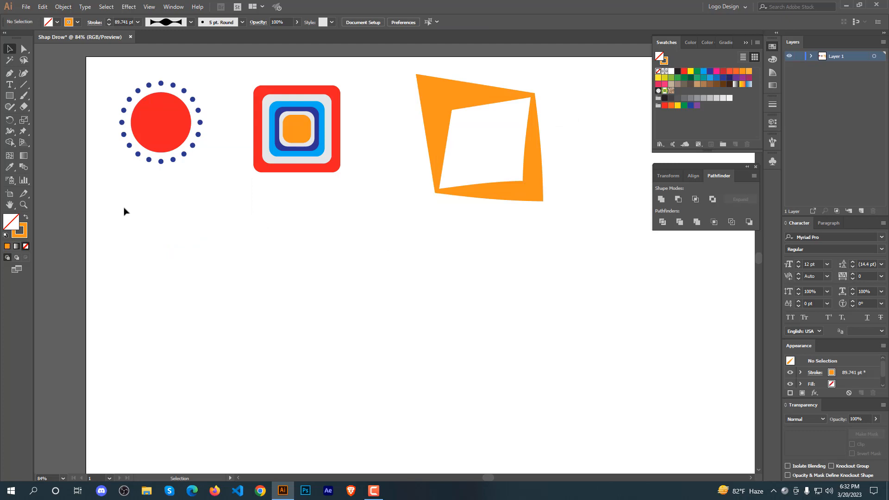
Move all three shapes down into the middle of the artboard.
drag(124, 209, 527, 80)
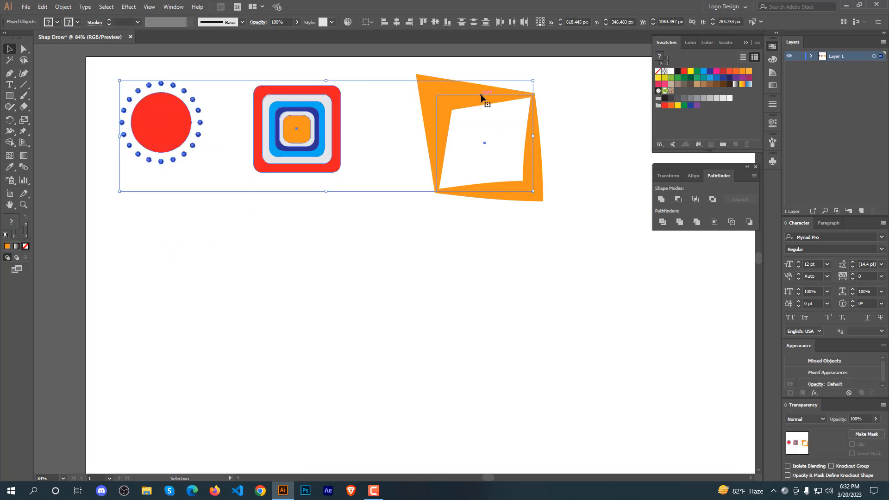
drag(482, 97, 523, 233)
Expand the width-stroked square's appearance into a filled compound path.
click(483, 340)
click(485, 298)
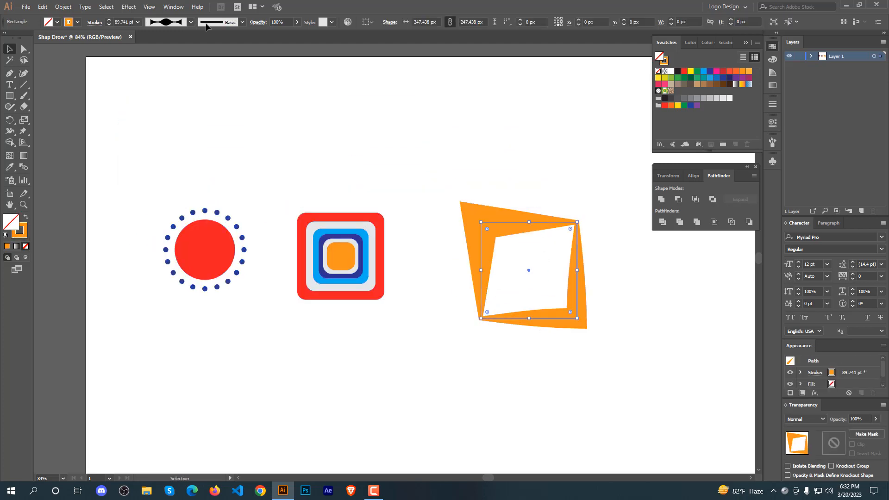
click(63, 6)
click(79, 115)
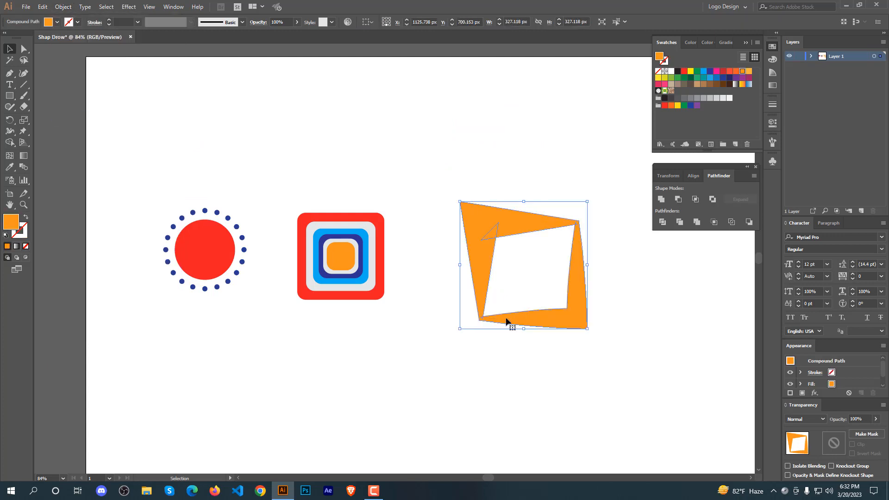
Try applying a Pathfinder shape mode to the expanded shape.
click(492, 364)
click(576, 323)
click(661, 199)
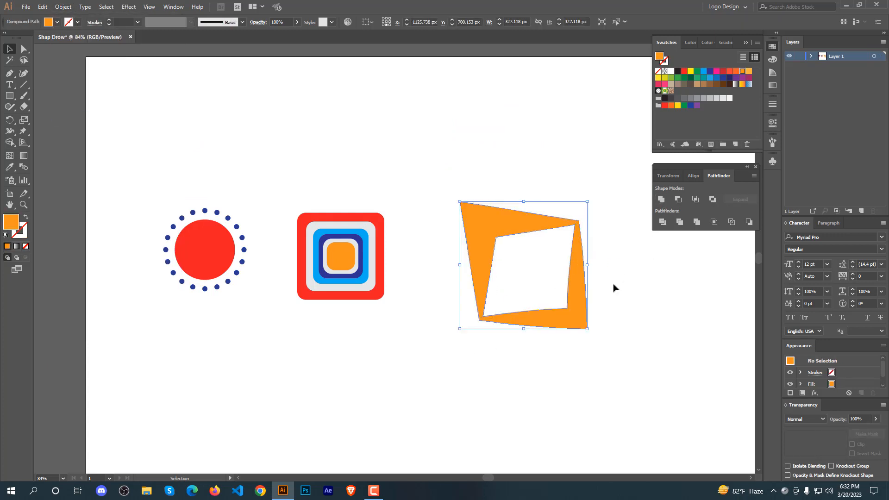
click(612, 285)
click(566, 282)
click(630, 269)
key(ctrl+z)
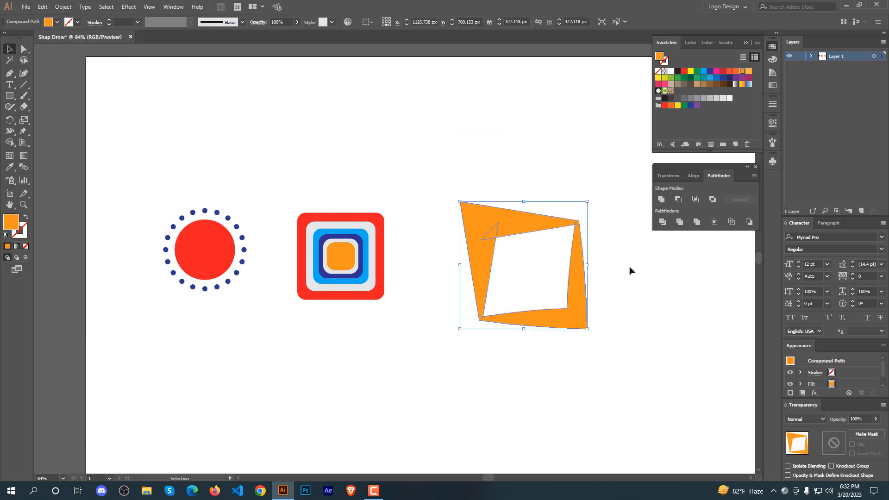
click(622, 267)
drag(623, 253, 531, 278)
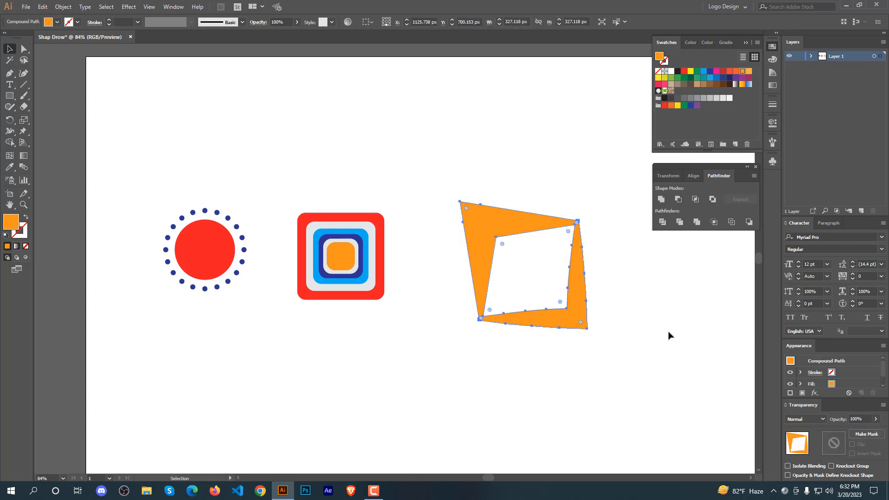
click(662, 329)
click(23, 49)
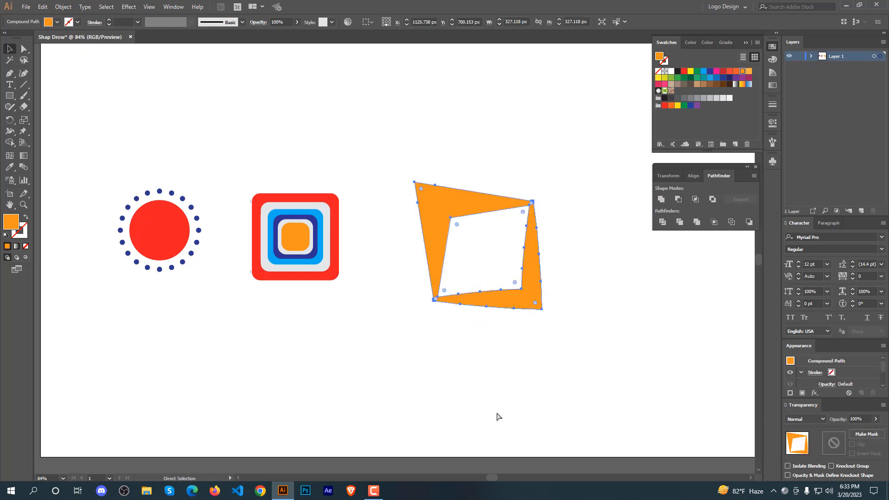
key(v)
click(297, 365)
click(199, 233)
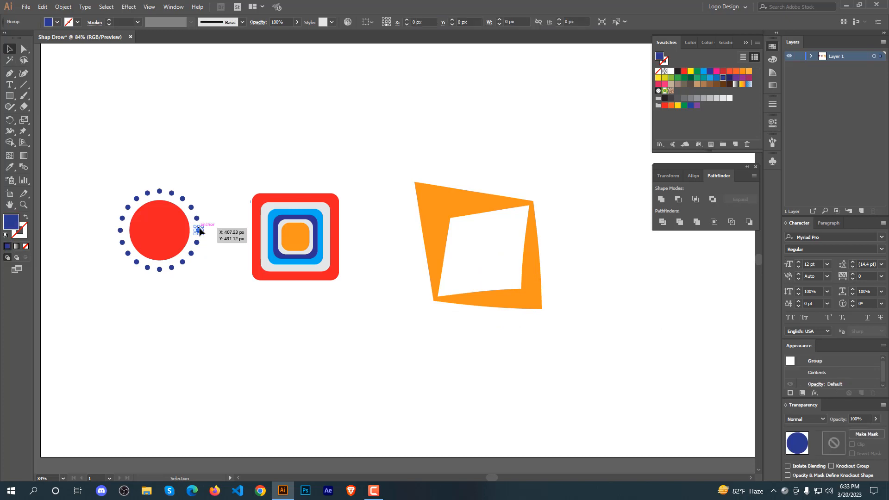
drag(203, 168, 577, 228)
click(311, 402)
key(ctrl+minus)
key(ctrl+minus)
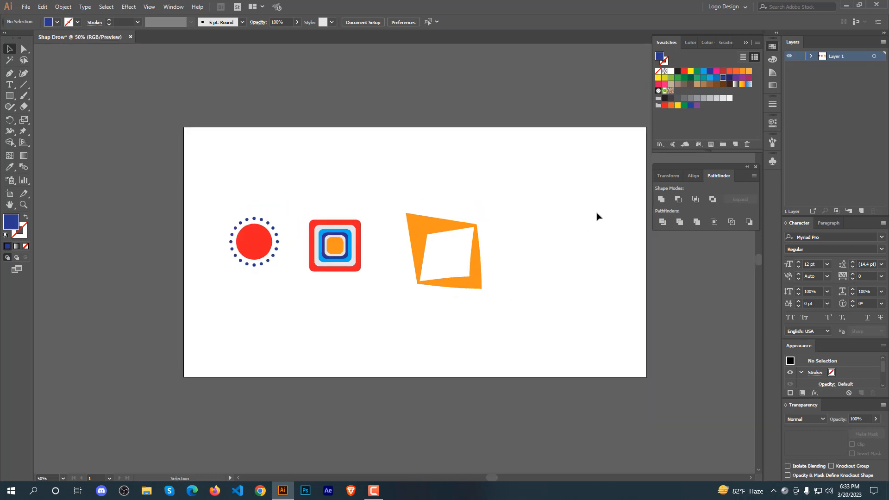
Try nudging the width-stroked frame and the concentric squares, undoing each move.
drag(445, 237, 469, 239)
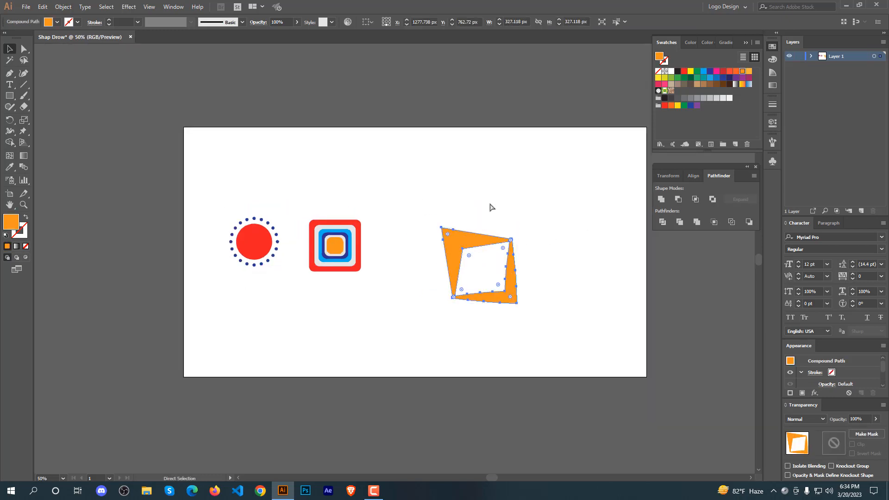
key(ctrl+z)
key(ctrl+z)
ctrl+click(365, 225)
drag(355, 232, 385, 250)
key(ctrl+z)
Combine the concentric rounded squares with the Exclude shape mode.
click(380, 215)
drag(377, 214, 217, 272)
click(349, 247)
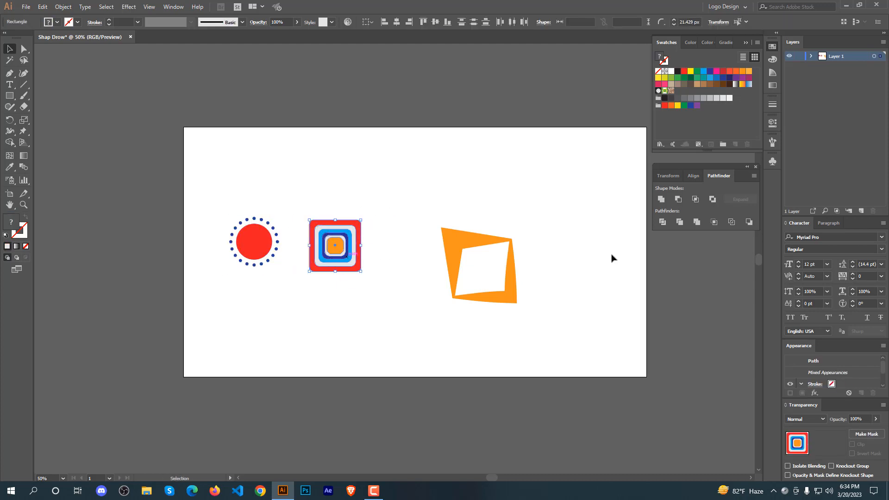
click(712, 199)
click(491, 211)
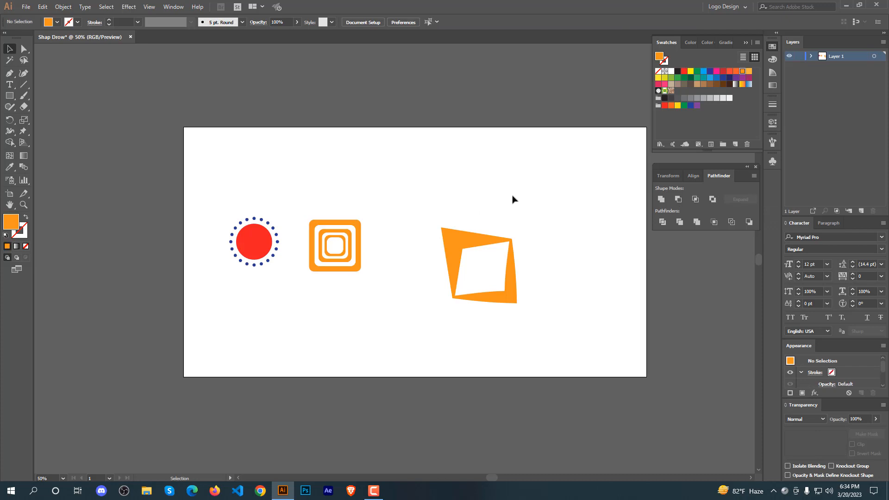
Fill the middle ring of the excluded squares with dark blue.
click(25, 50)
click(337, 242)
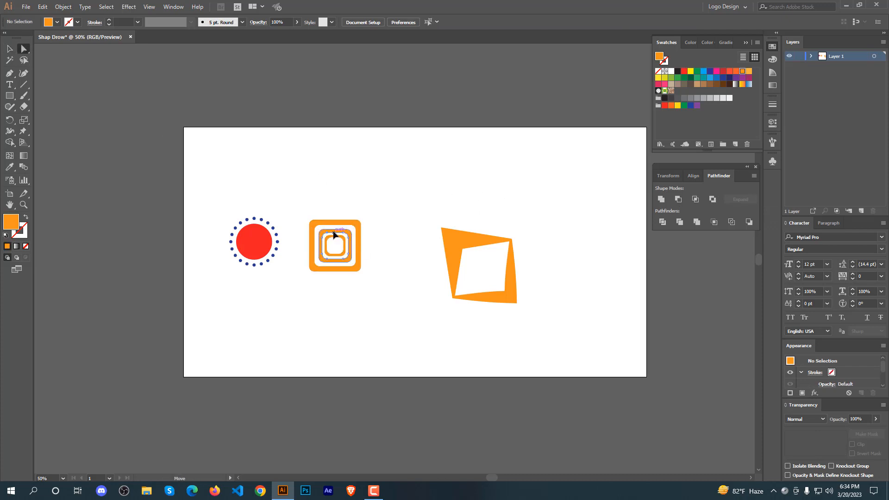
click(723, 78)
click(383, 201)
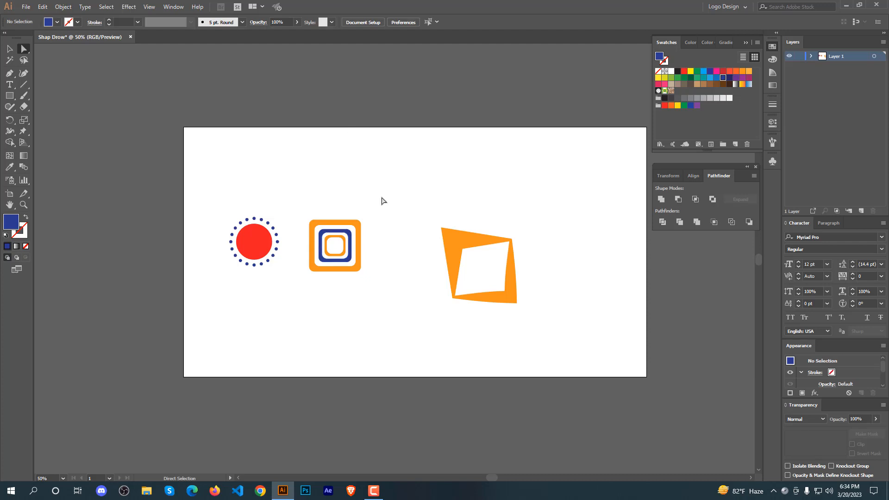
Move the width-stroked frame left, closer to the concentric squares.
key(ctrl+1)
key(ctrl+minus)
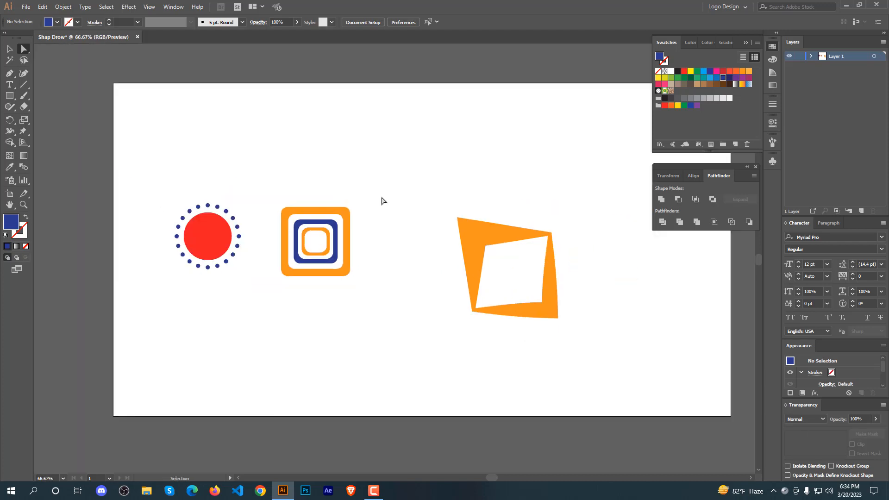
click(10, 48)
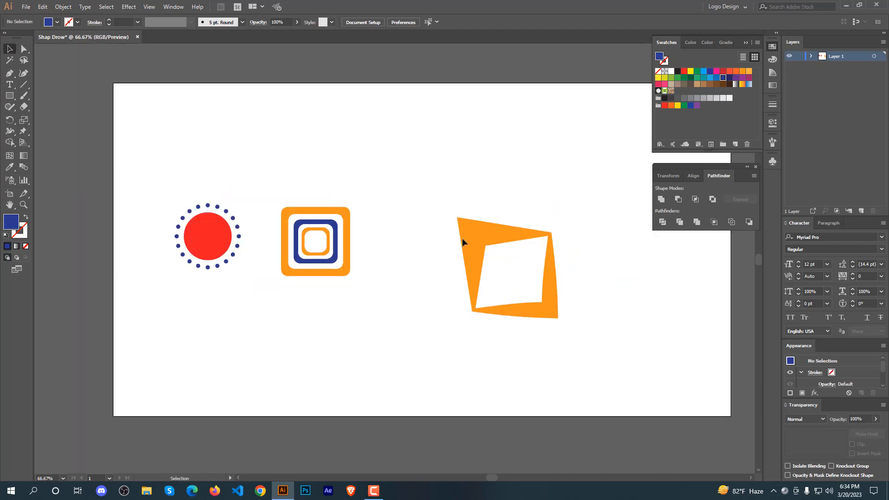
drag(504, 247, 443, 218)
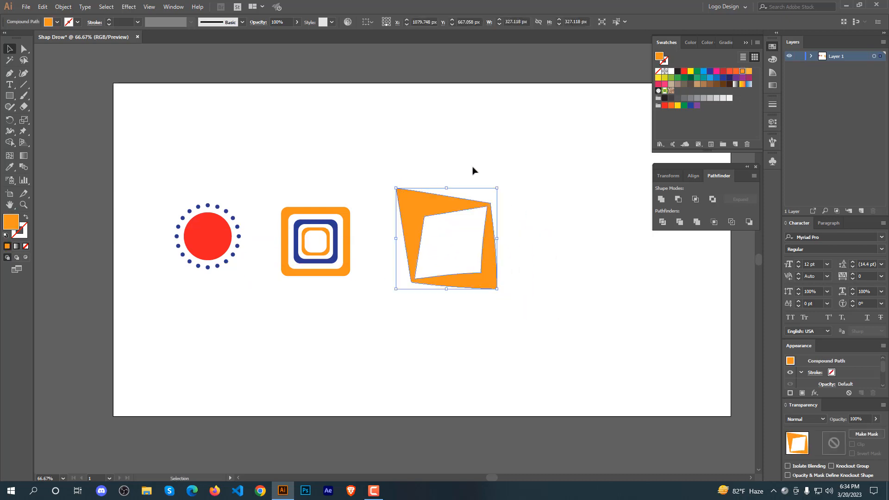
Move all three shapes together toward the center of the artboard.
click(546, 194)
drag(540, 186, 160, 291)
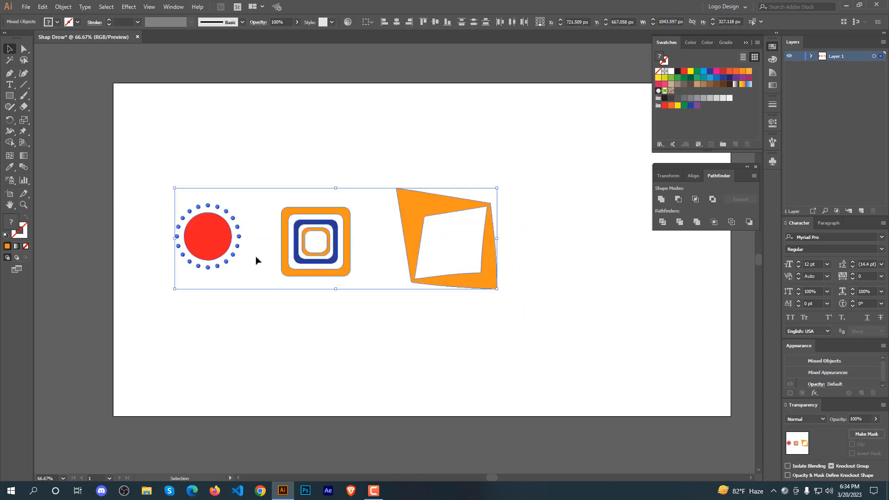
drag(308, 246, 338, 263)
drag(127, 168, 468, 298)
drag(401, 216, 471, 238)
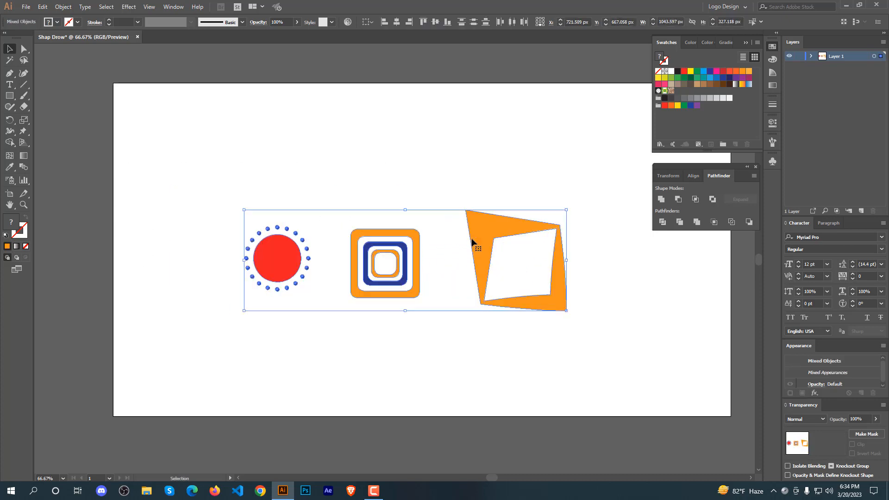
click(431, 343)
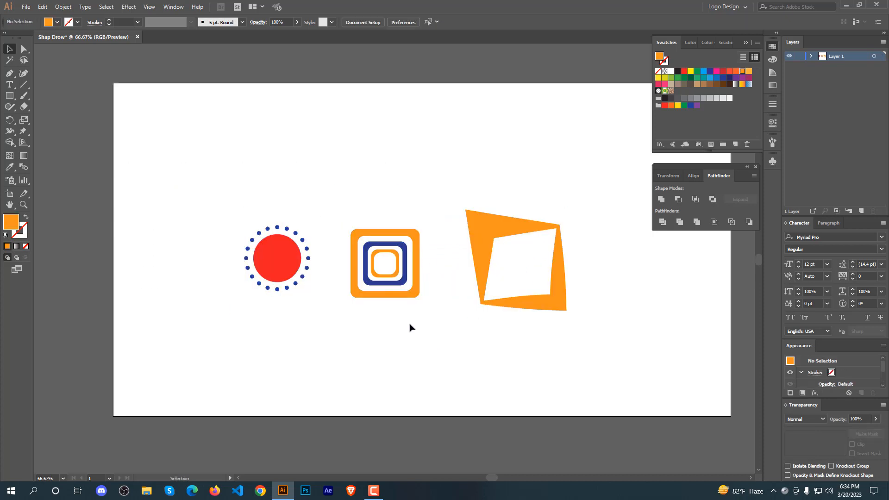
Open the Save As dialog for the document and cancel it.
key(ctrl+s)
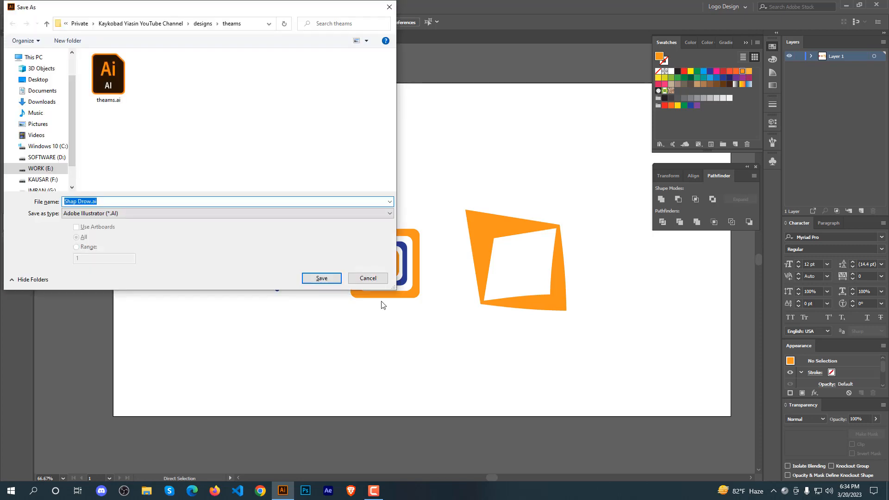
click(368, 278)
click(374, 492)
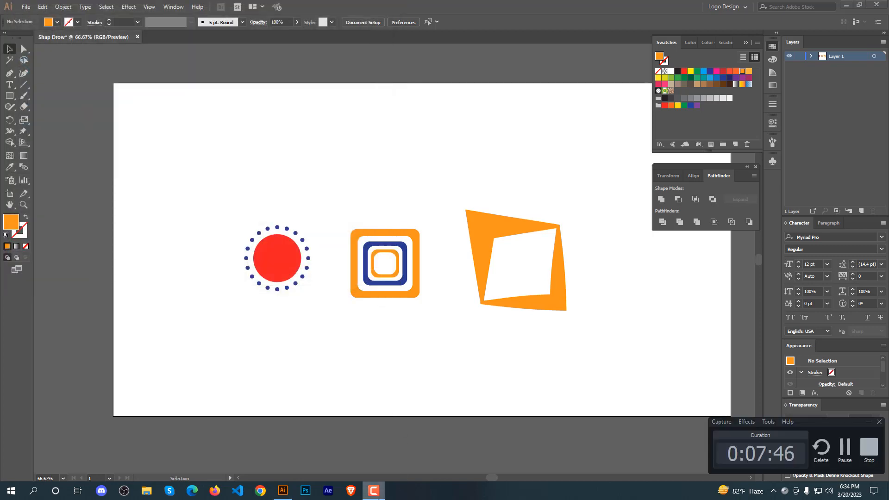
click(378, 495)
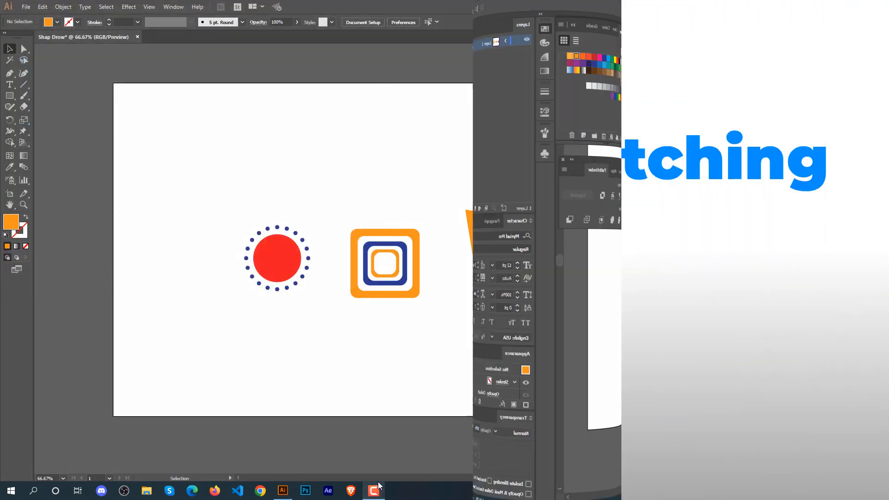